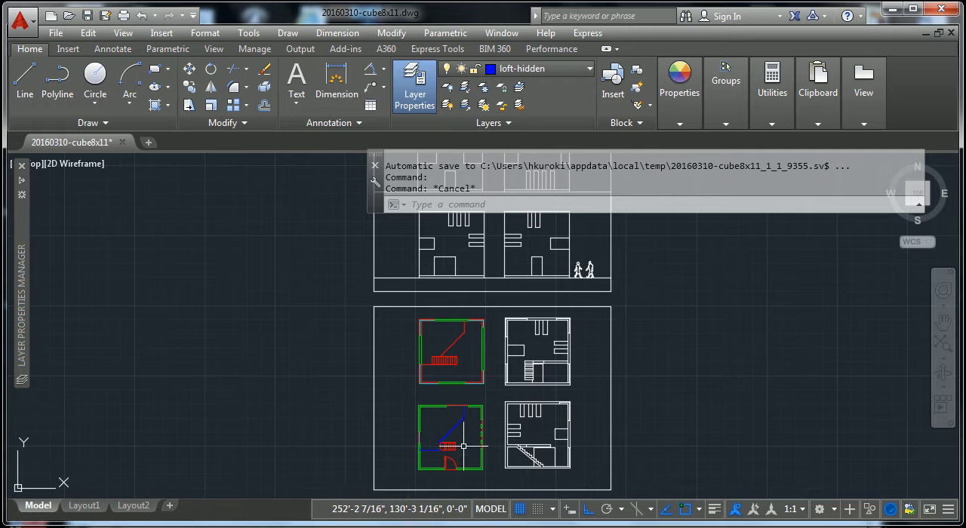
- Examine the cube's elevation and floor plan sheets, ending close up on the window openings of the upper-left elevation
scroll(472, 410, down, 2)
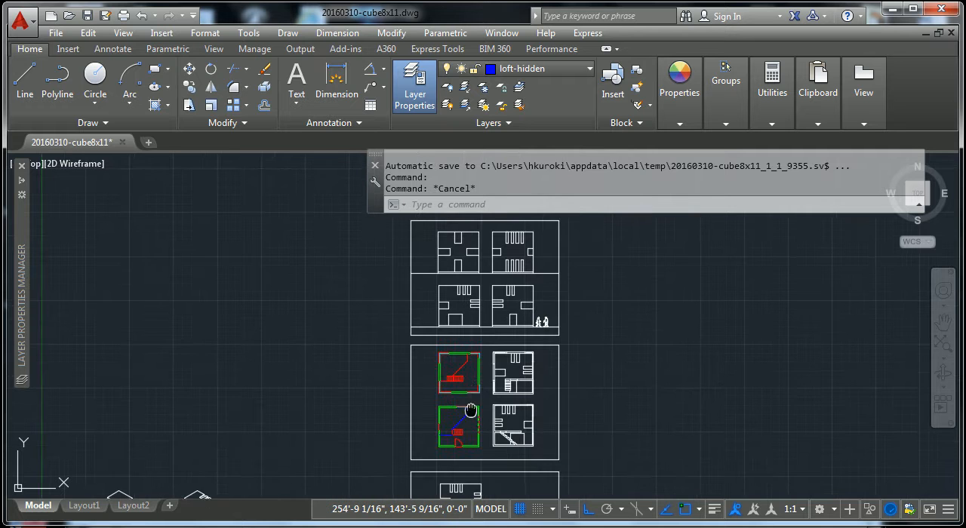
scroll(487, 341, down, 2)
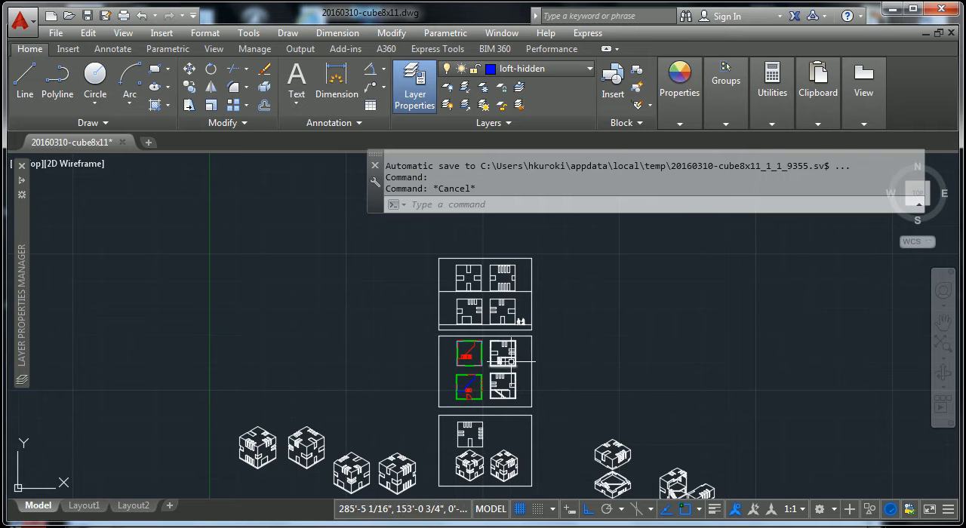
scroll(474, 333, up, 4)
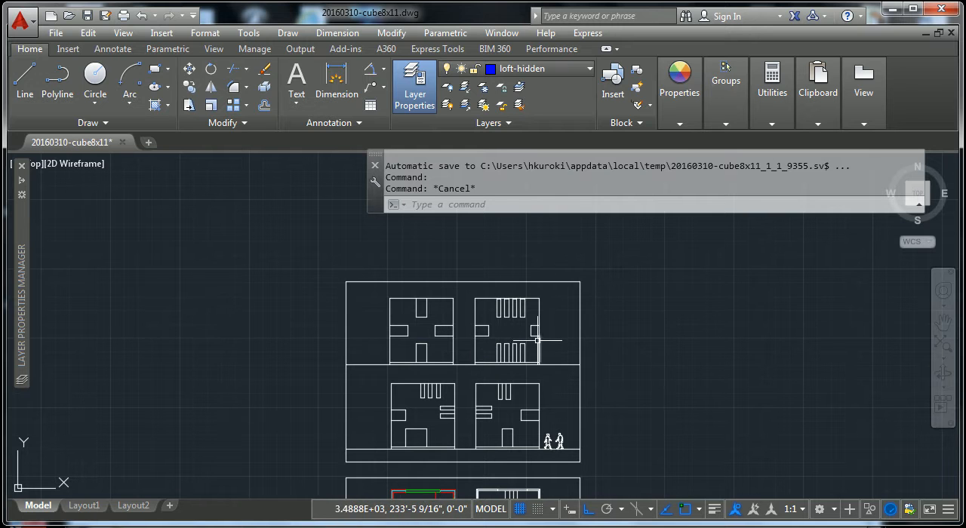
scroll(535, 340, down, 3)
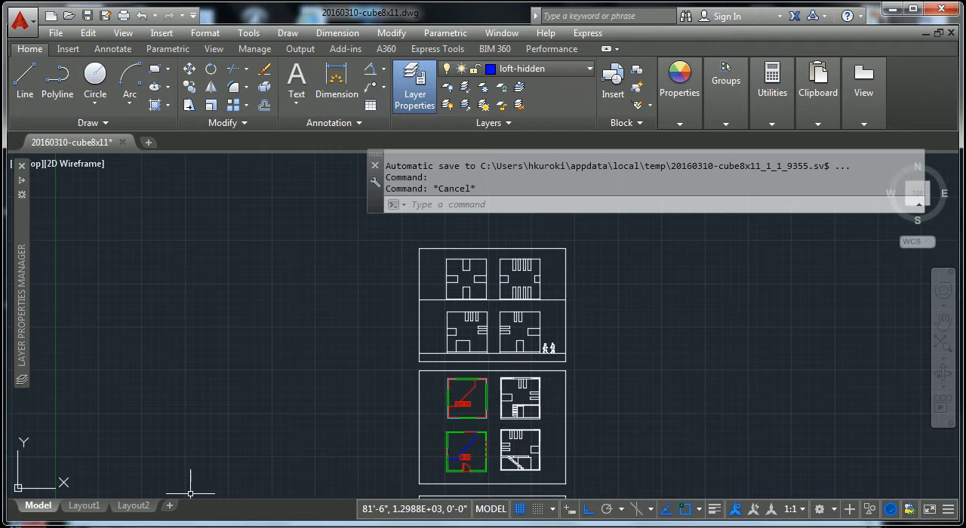
scroll(521, 411, up, 3)
scroll(510, 362, up, 1)
scroll(454, 429, down, 3)
scroll(442, 378, up, 5)
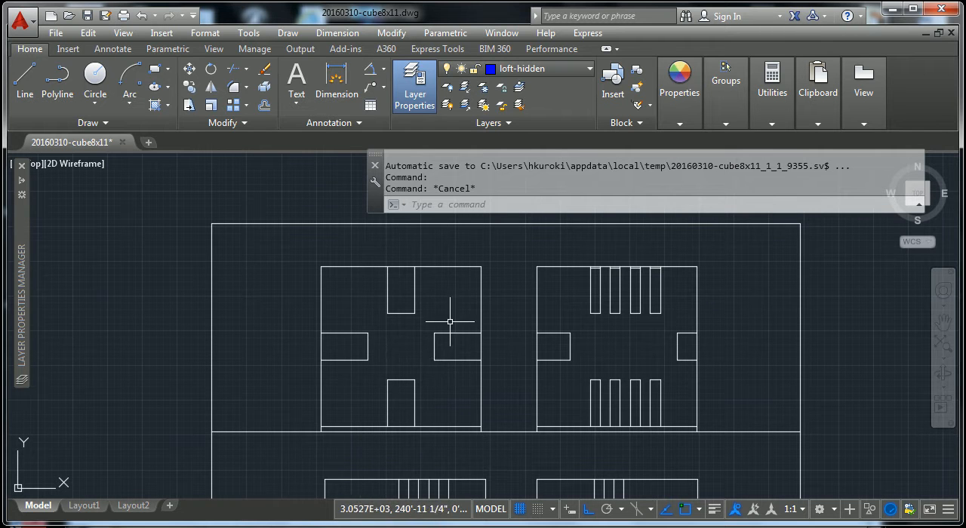
scroll(450, 322, up, 4)
scroll(443, 345, down, 2)
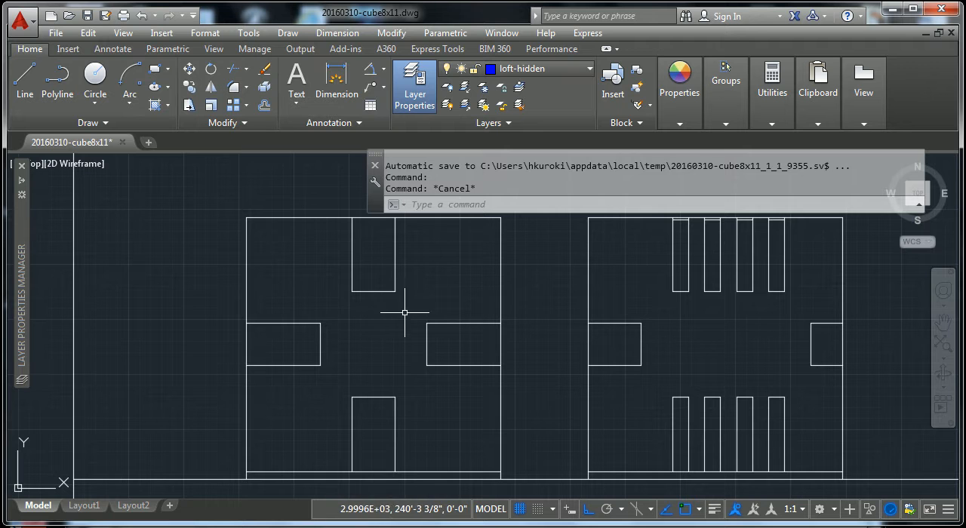
- Join the three lines of the top-centre window in the upper-left elevation into one polyline
middle_drag(397, 294, 421, 339)
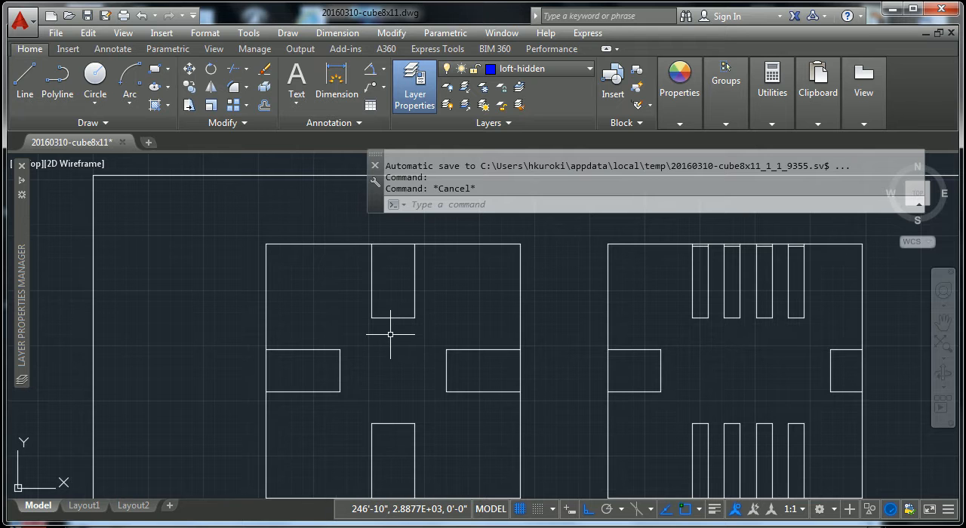
scroll(404, 325, up, 2)
key(Escape)
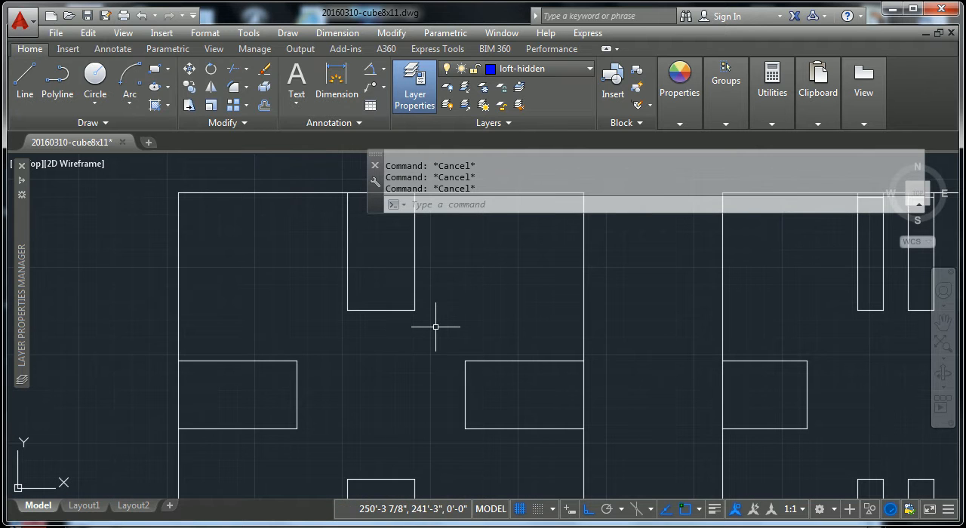
key(Escape)
click(436, 327)
click(310, 293)
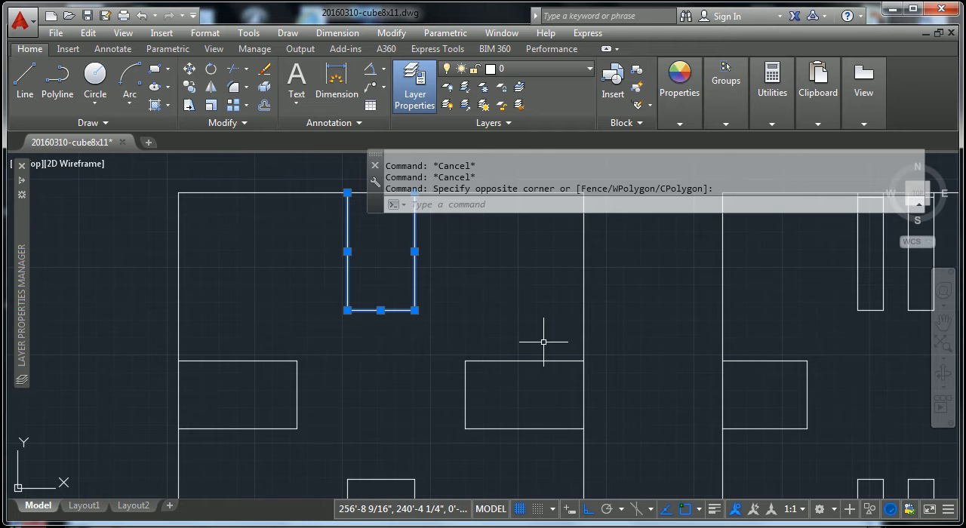
text(join)
key(Return)
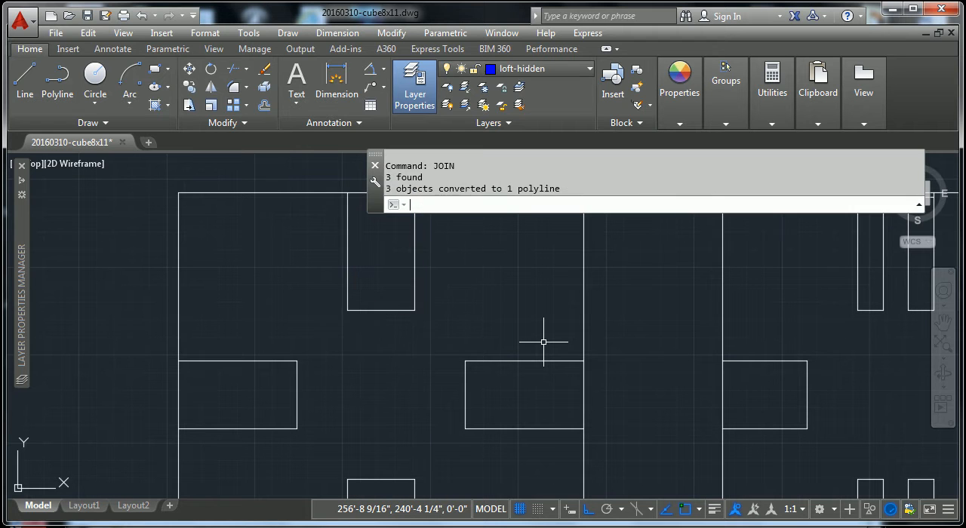
click(414, 297)
key(Escape)
key(Escape)
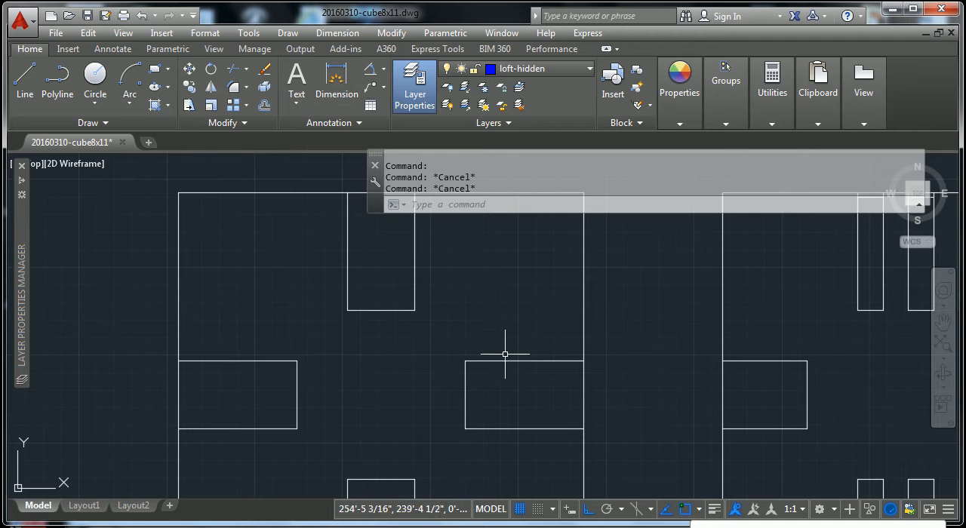
- Use PEDIT to convert the upper line of the same elevation's right-side window into a polyline and join its remaining lines to it
click(499, 361)
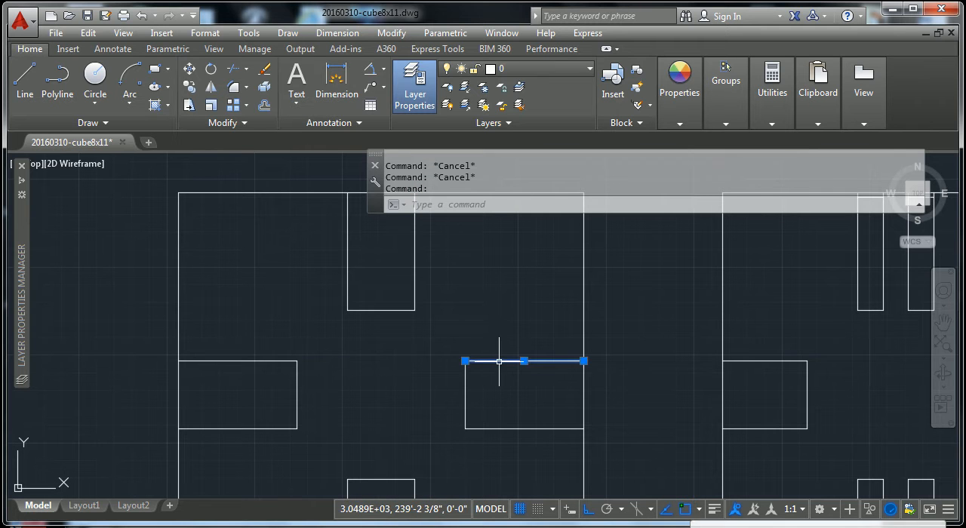
text(p)
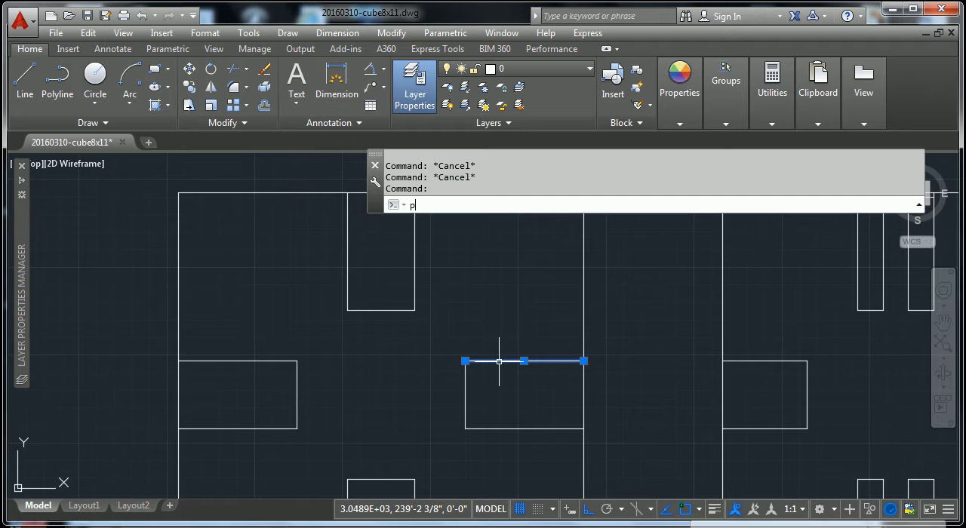
text(edit)
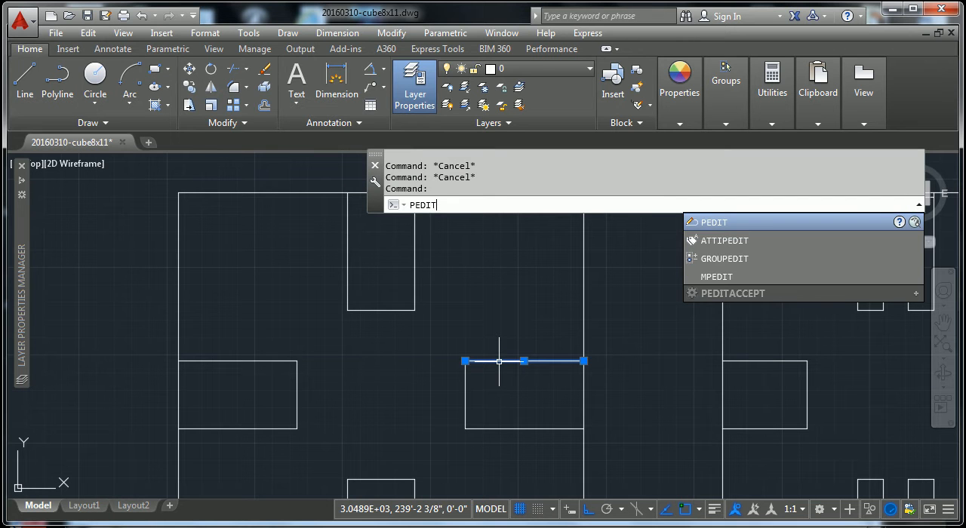
key(Return)
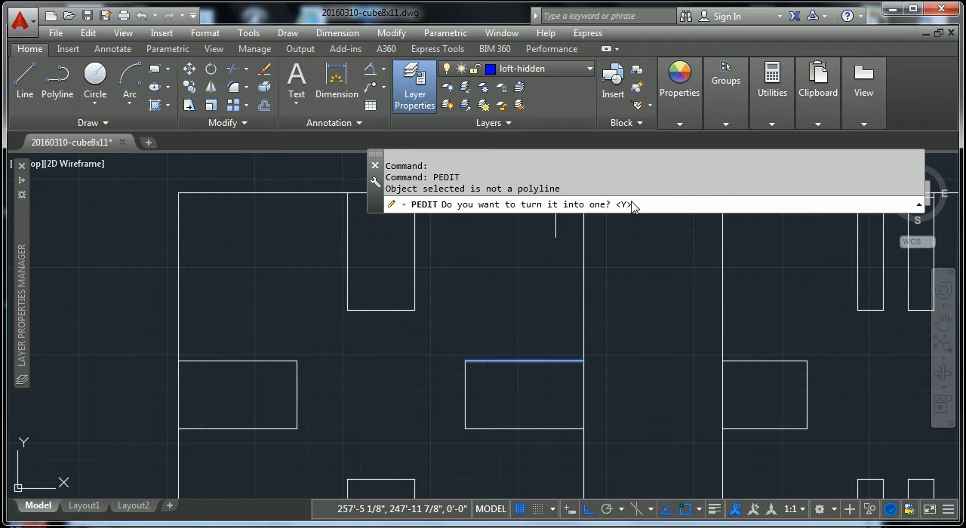
key(Return)
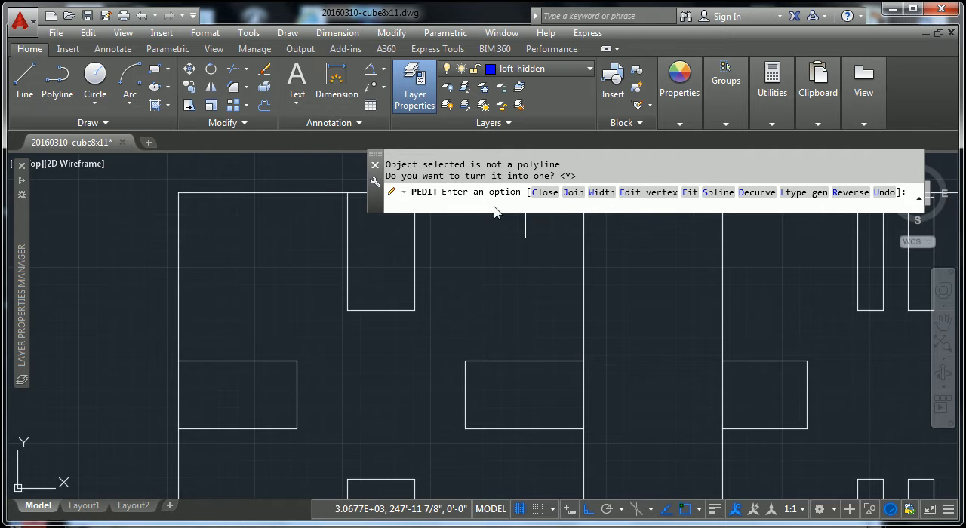
click(572, 194)
drag(494, 336, 442, 444)
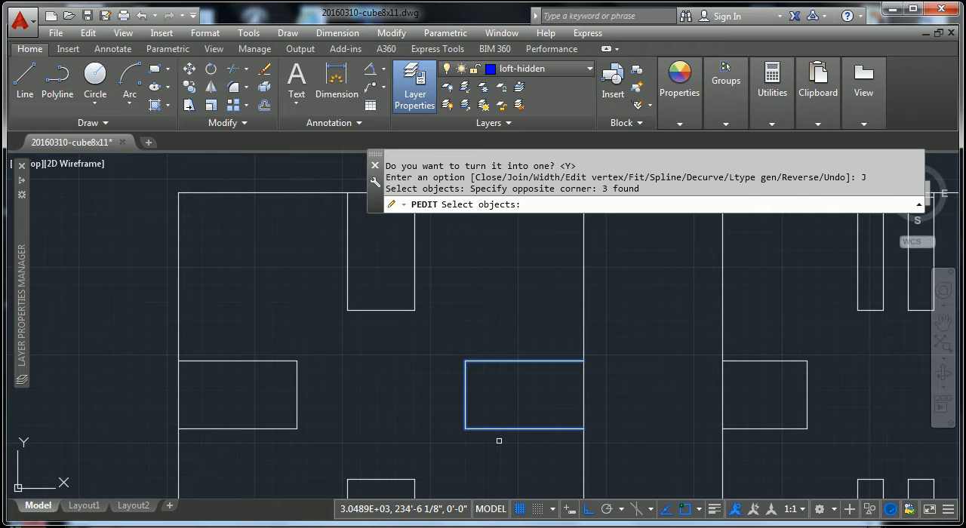
key(Return)
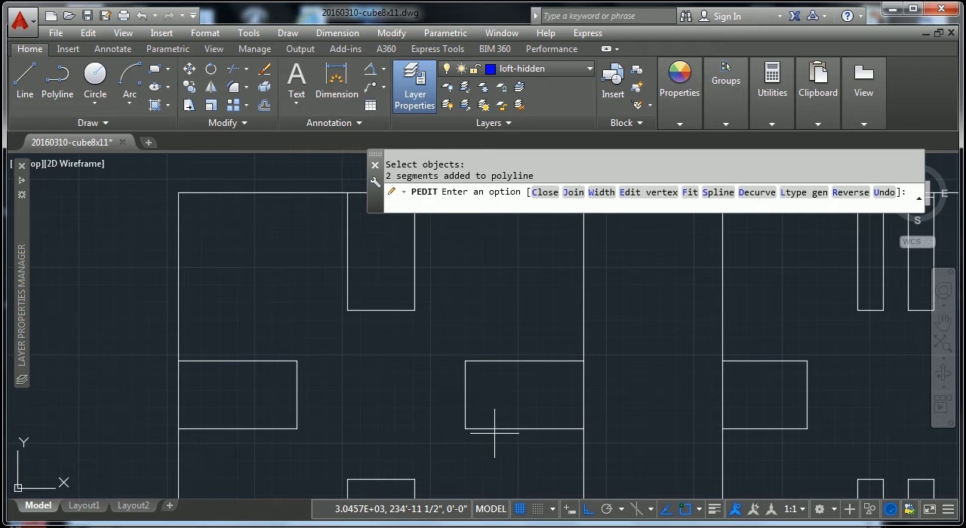
key(Escape)
click(500, 428)
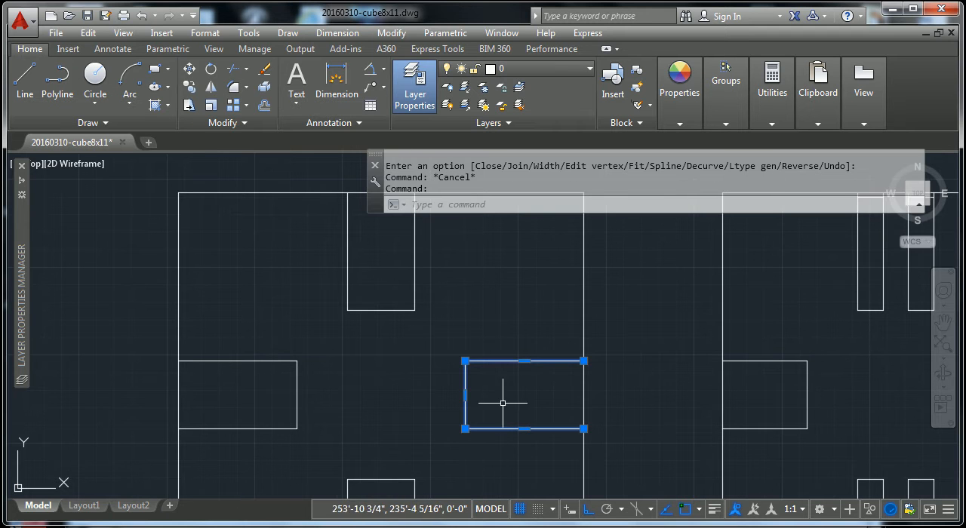
key(Escape)
- Join the three lines of the bottom-centre opening in the upper-left elevation into one polyline
scroll(458, 437, down, 3)
middle_drag(458, 437, 456, 368)
click(458, 369)
click(391, 397)
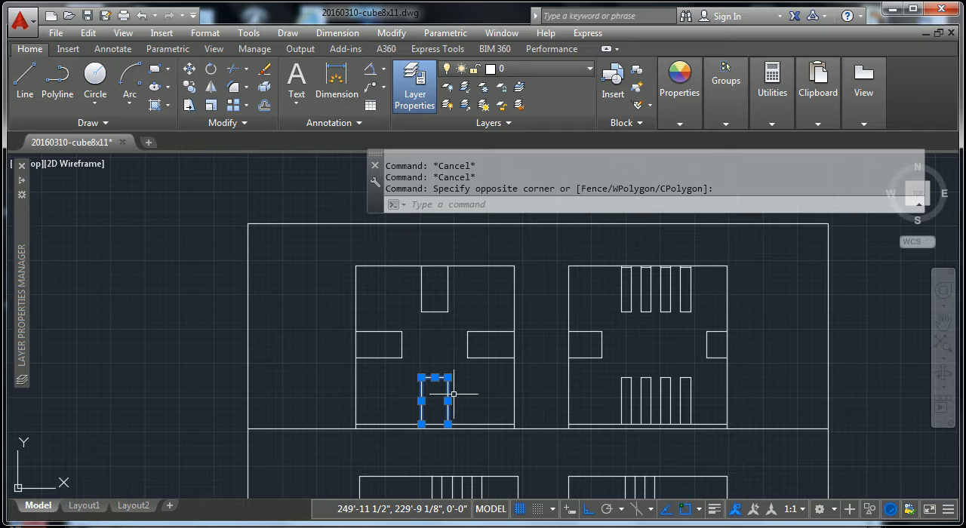
text(jo)
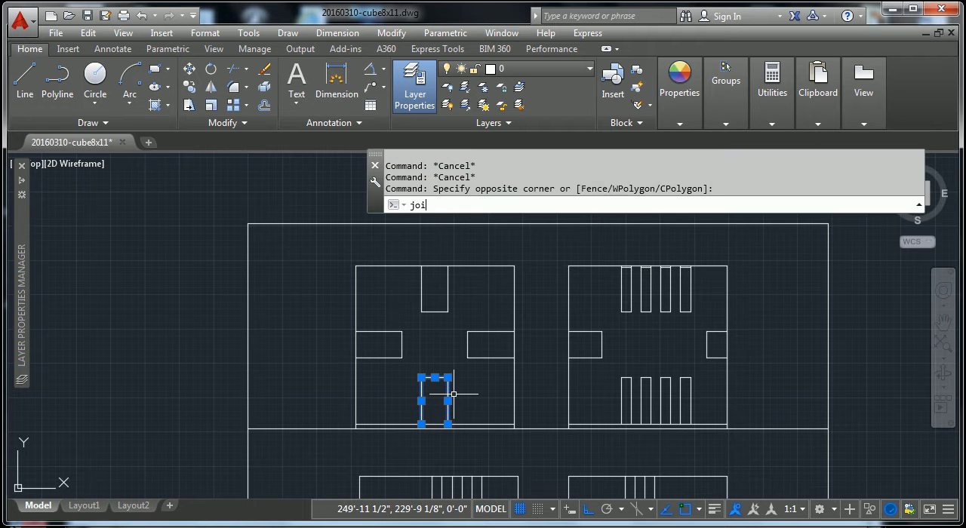
text(in)
key(Return)
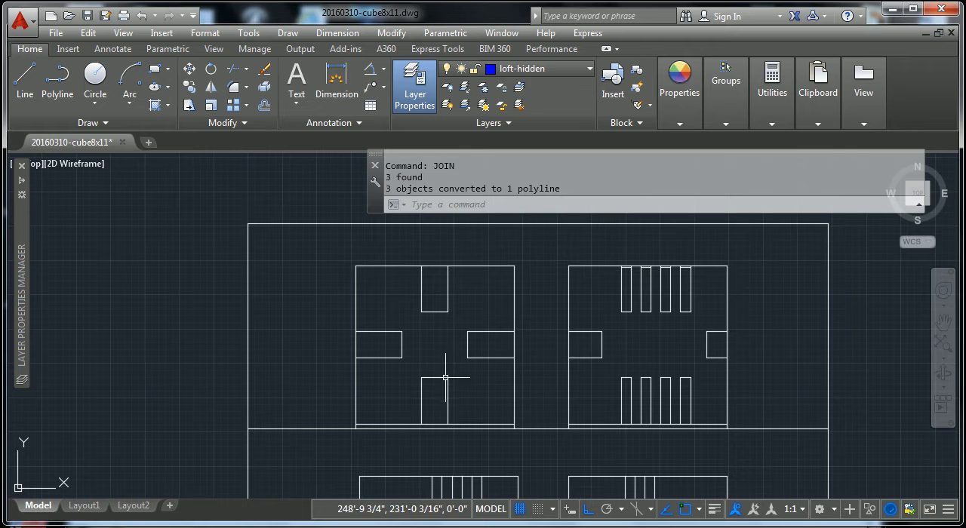
- Join the three lines of the left-side window in the upper-left elevation into one polyline
click(421, 370)
click(400, 331)
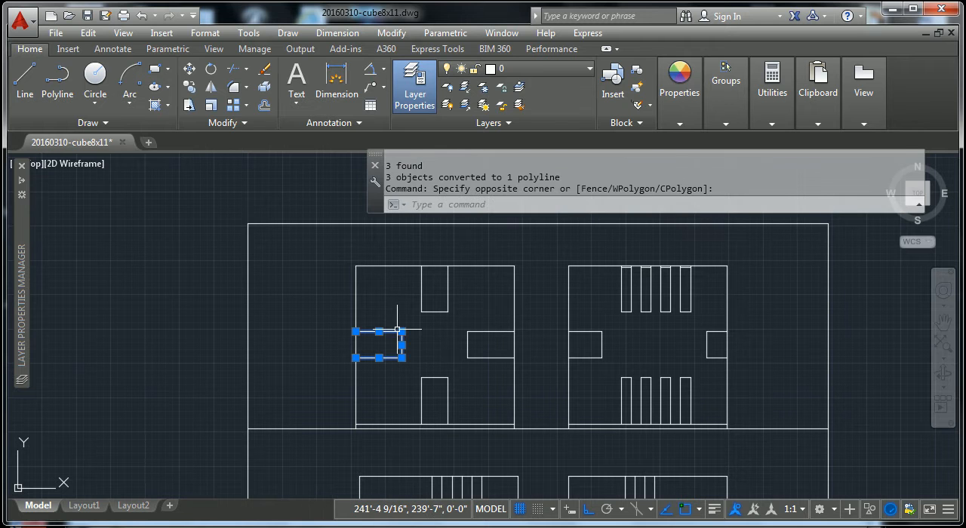
text(jo)
key(Return)
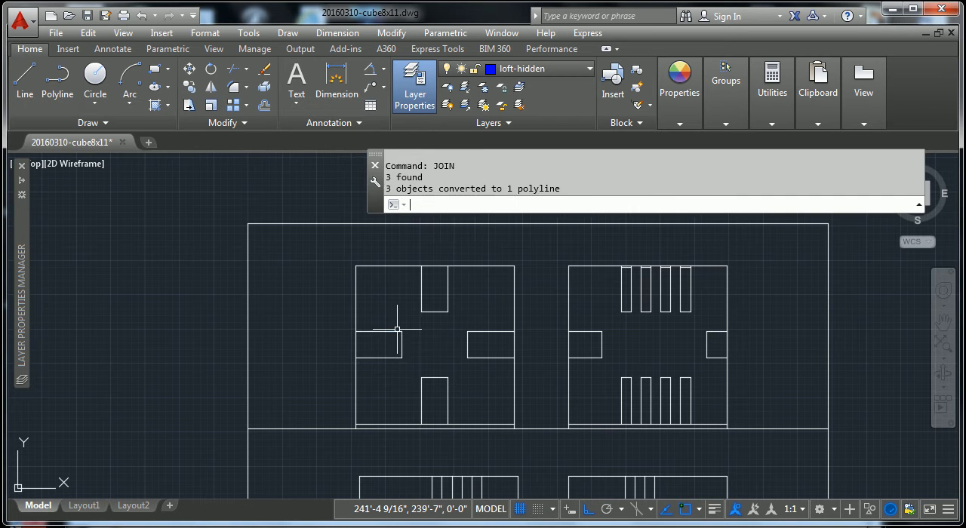
key(Escape)
key(Escape)
scroll(437, 325, up, 4)
key(Escape)
click(450, 242)
click(446, 246)
key(Escape)
key(Escape)
key(Escape)
key(Escape)
key(Escape)
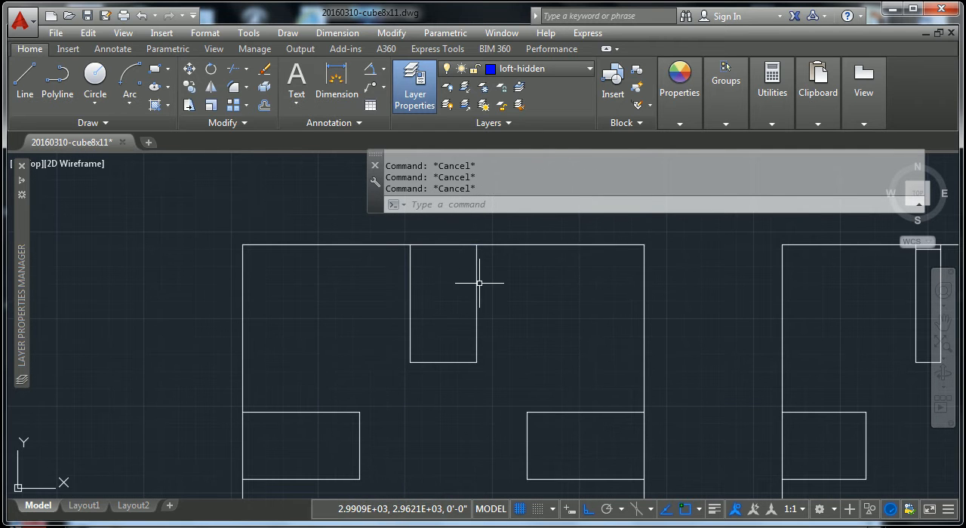
scroll(480, 282, down, 2)
scroll(489, 273, up, 4)
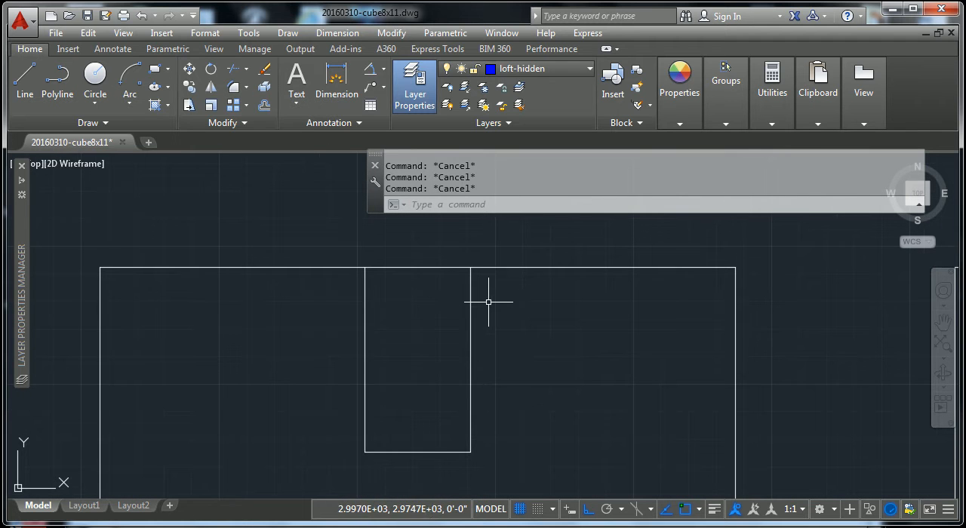
scroll(480, 311, down, 2)
scroll(456, 377, down, 2)
middle_drag(457, 371, 493, 337)
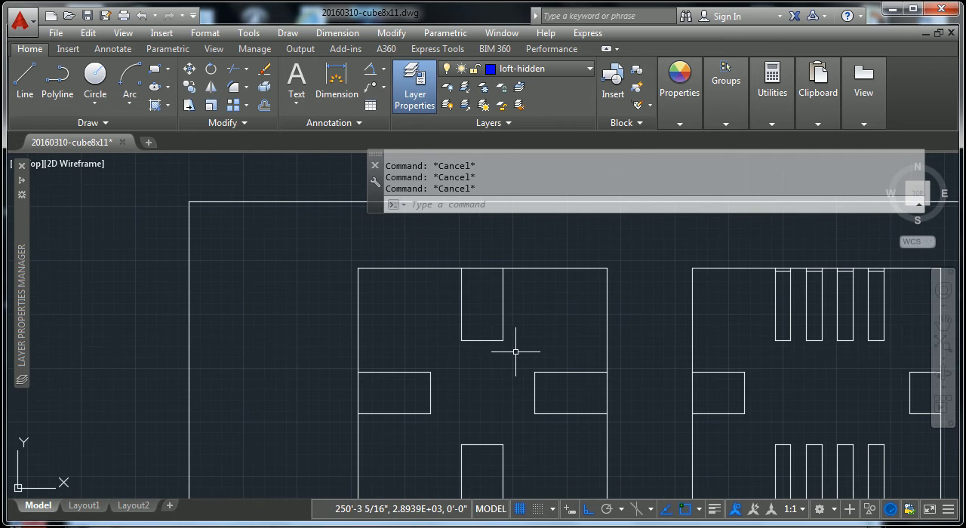
scroll(500, 401, down, 2)
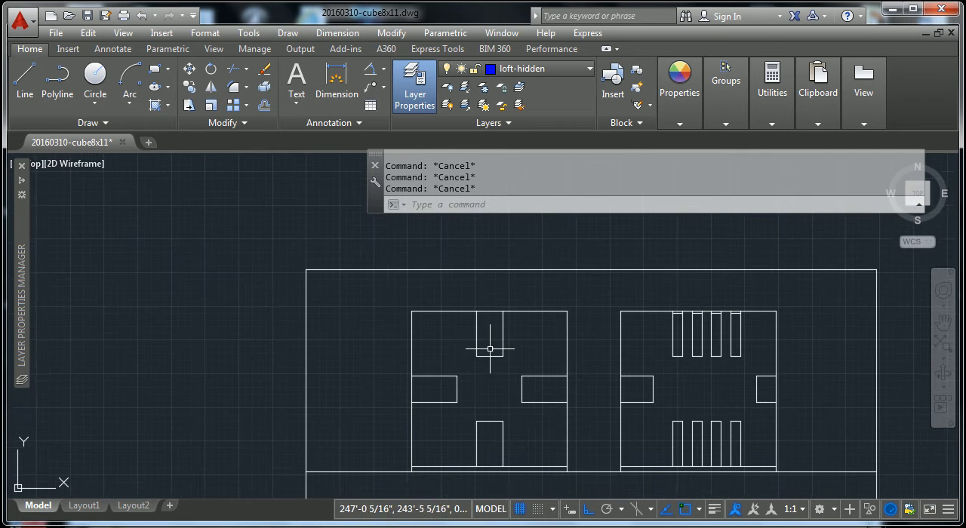
- Offset the top-centre window polyline of the upper-left elevation inward by 1.5
scroll(489, 350, up, 2)
text(o)
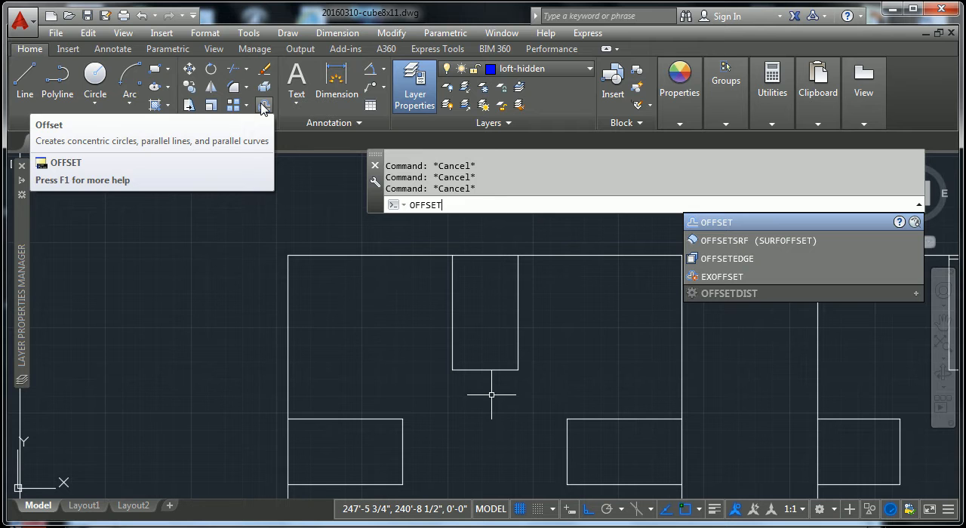
key(Escape)
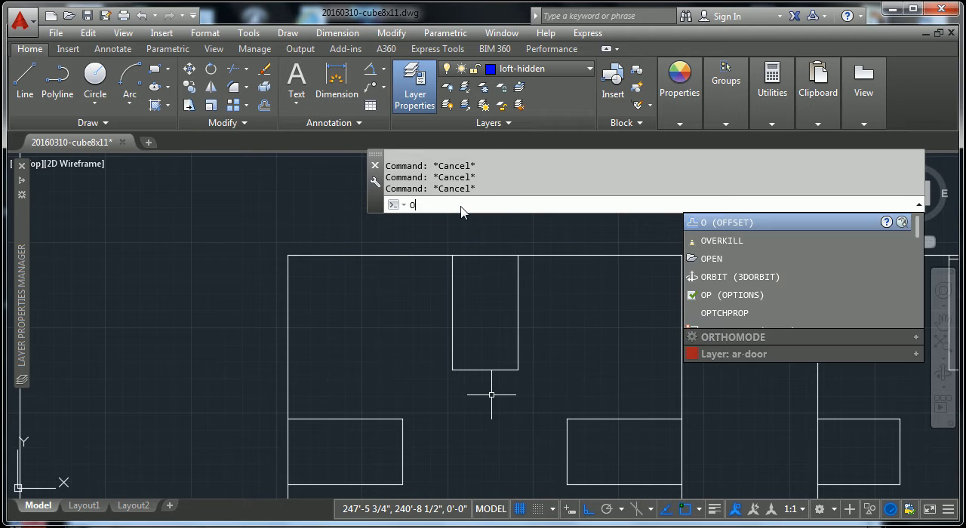
key(Return)
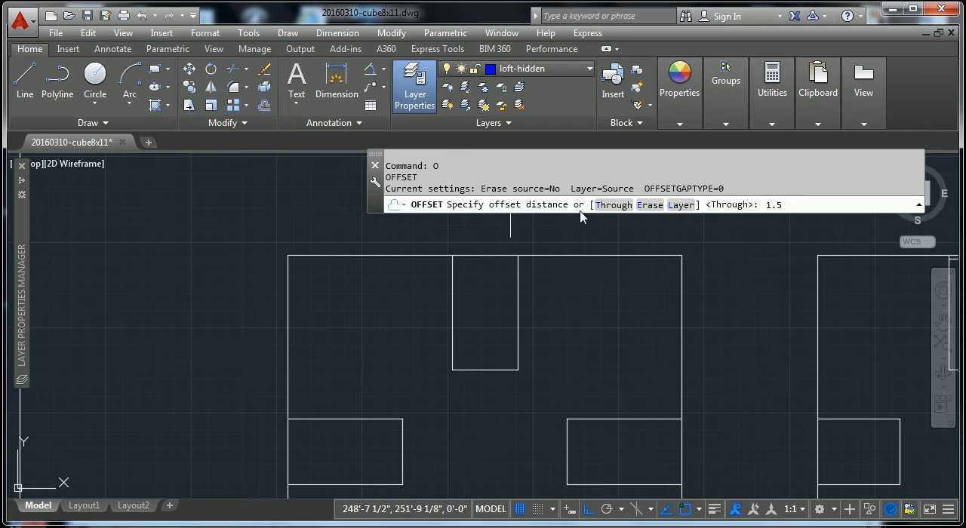
key(Return)
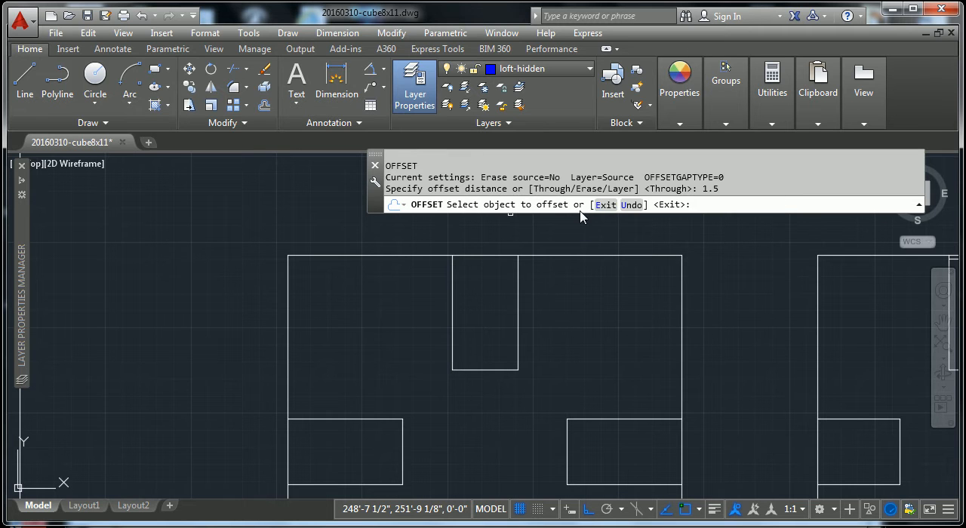
click(518, 290)
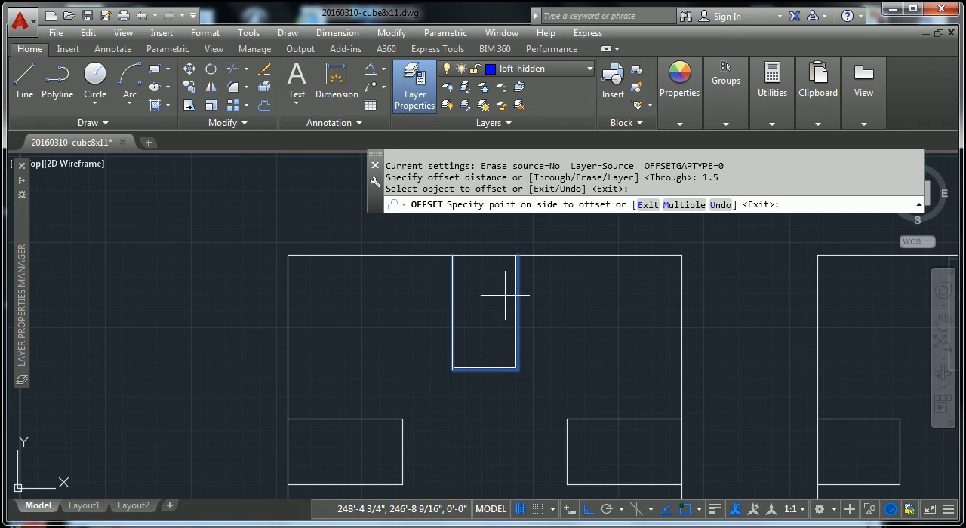
click(487, 290)
scroll(496, 360, up, 4)
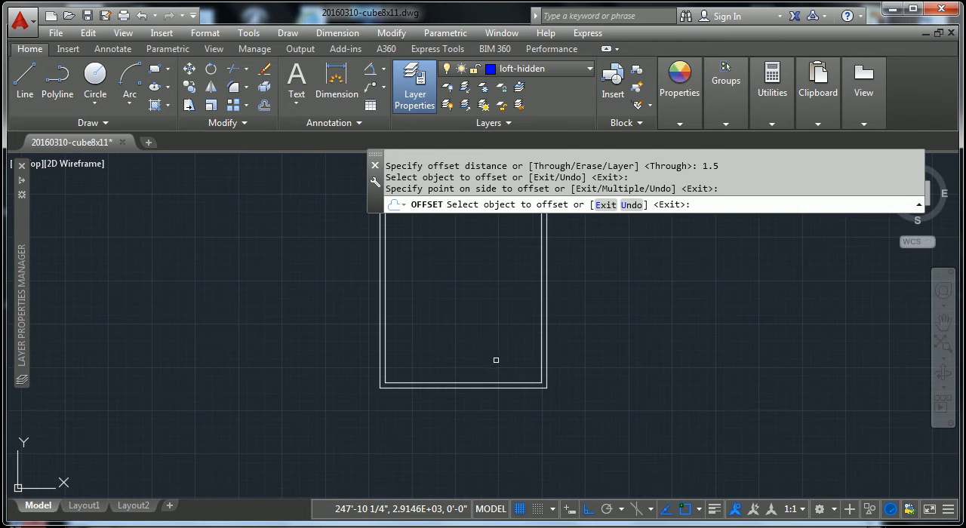
key(Escape)
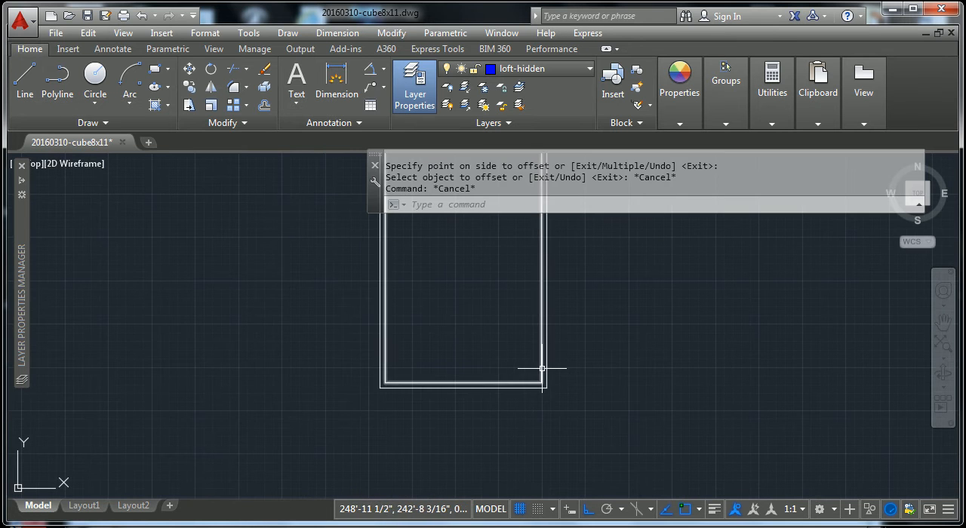
- Delete the inner offset polyline of the top-centre window in the upper-left elevation
click(543, 368)
key(Return)
key(Escape)
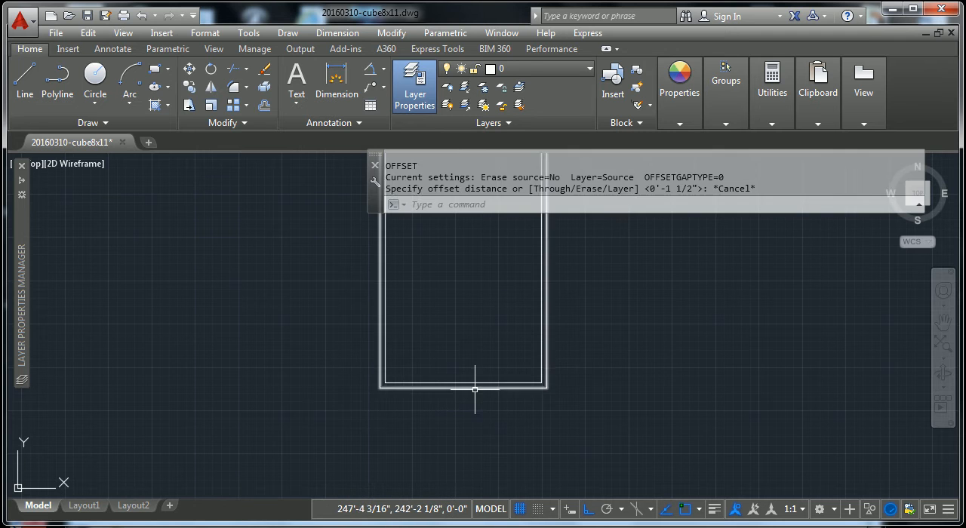
key(Escape)
text(e)
key(Return)
key(Escape)
key(Escape)
click(540, 373)
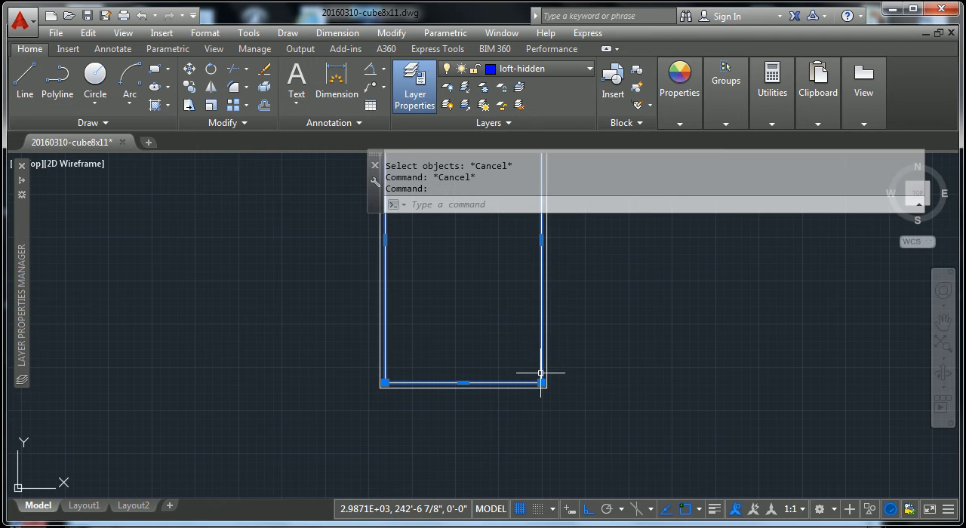
key(Delete)
key(Escape)
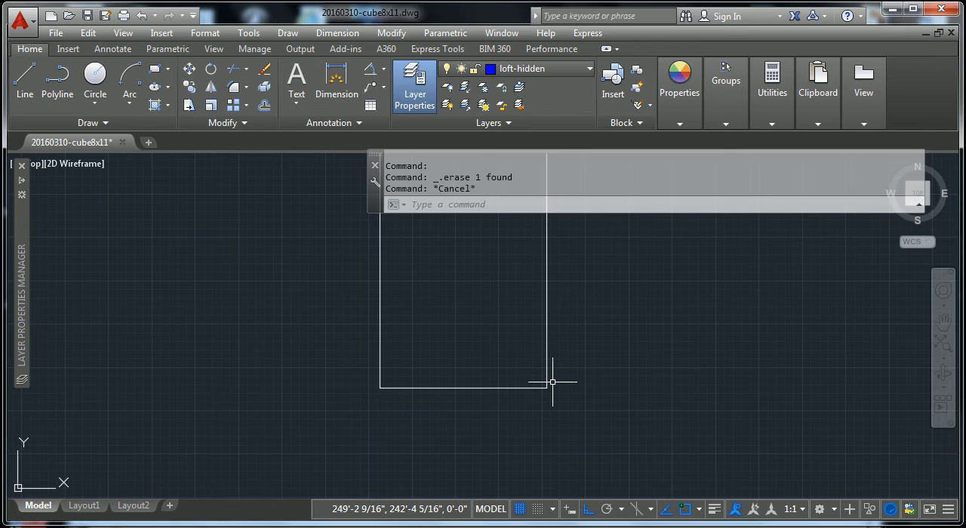
- Offset the top-centre window polyline of the upper-left elevation inward by 2 inches
text(o)
key(Return)
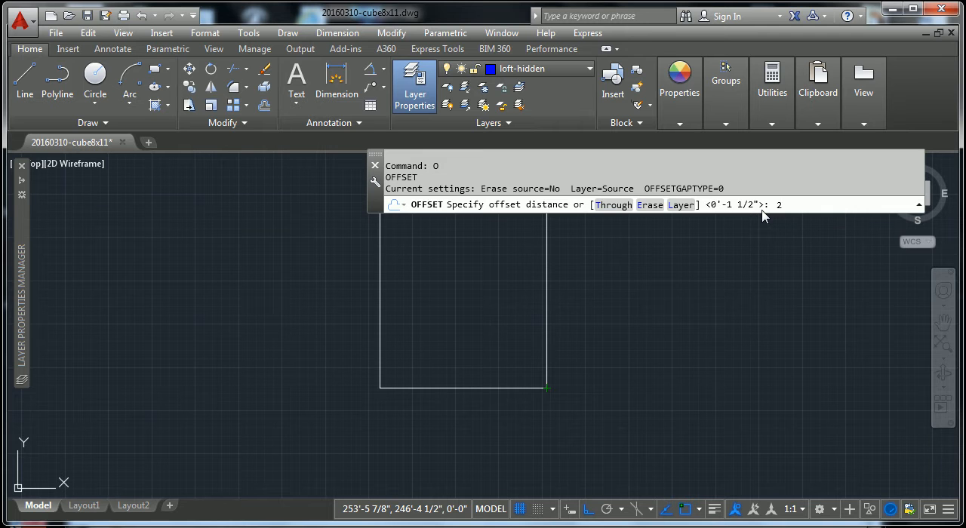
text(2)
key(Return)
click(546, 303)
click(537, 373)
key(Escape)
key(Escape)
- Offset the right-side window, left-side window and bottom-centre opening polylines of the upper-left elevation inward by 2 inches
scroll(538, 408, down, 2)
scroll(537, 407, down, 3)
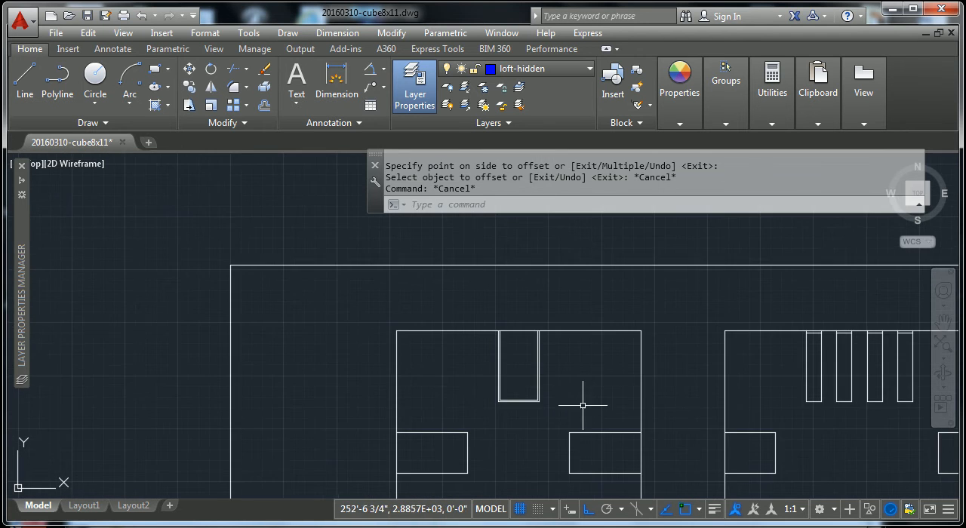
key(Return)
middle_drag(595, 420, 560, 302)
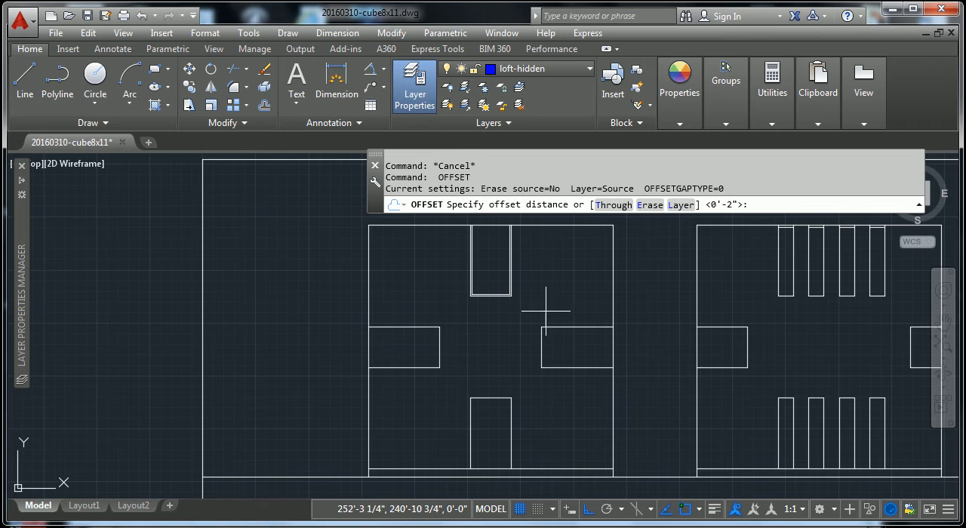
scroll(567, 316, up, 2)
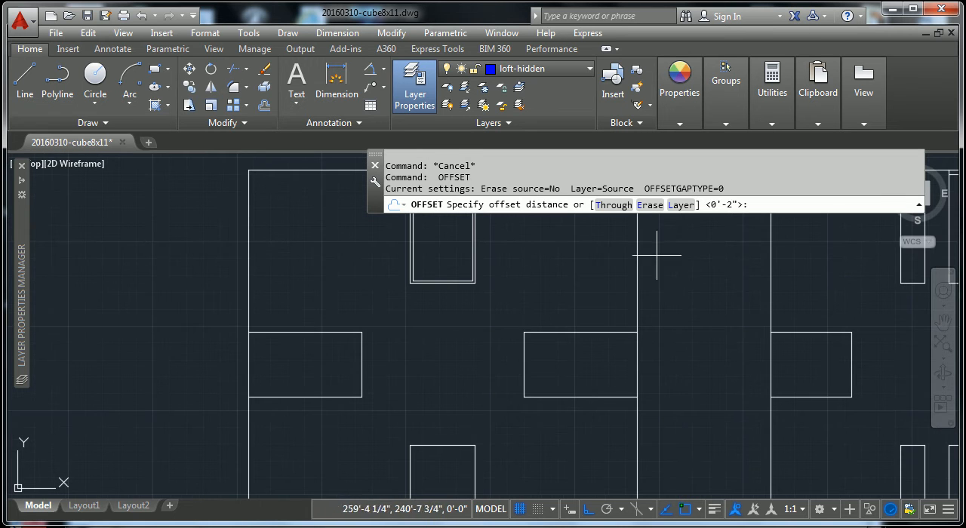
key(Return)
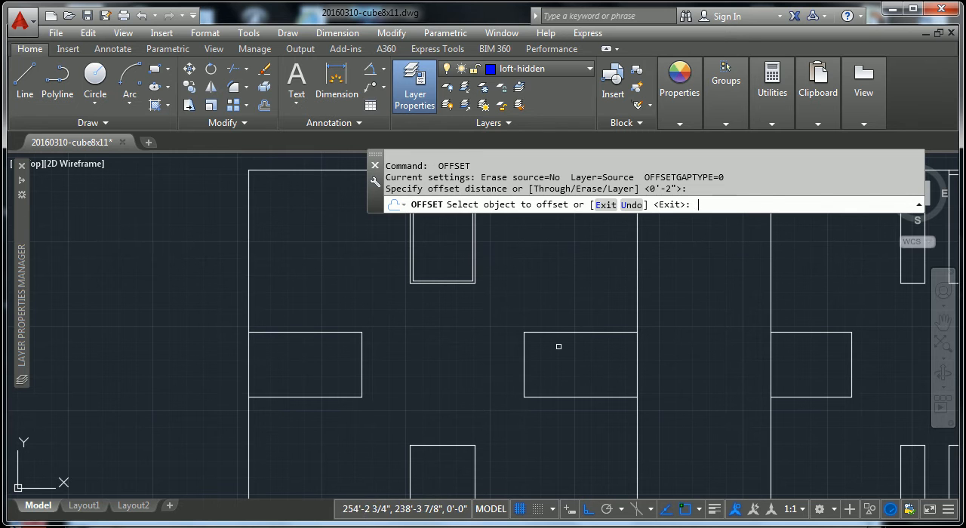
click(572, 369)
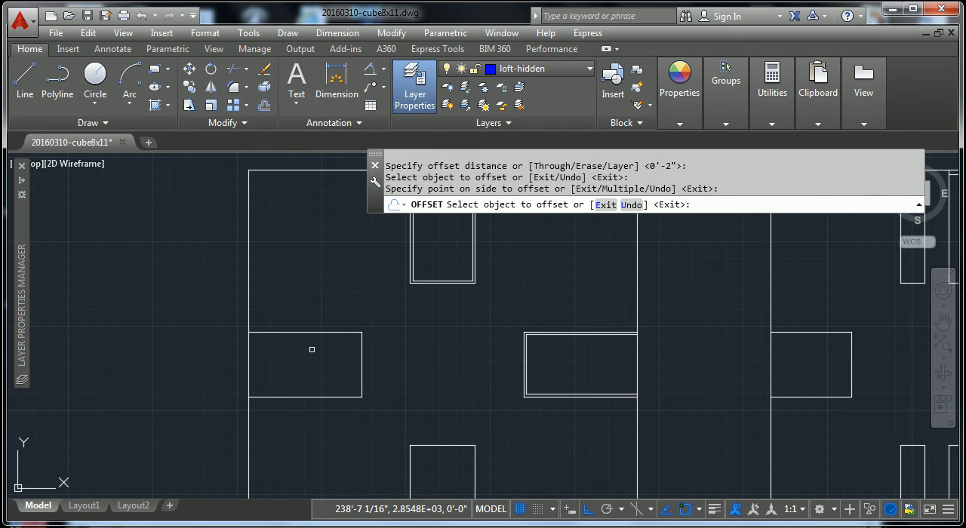
click(320, 334)
click(322, 360)
click(447, 446)
click(434, 472)
key(Escape)
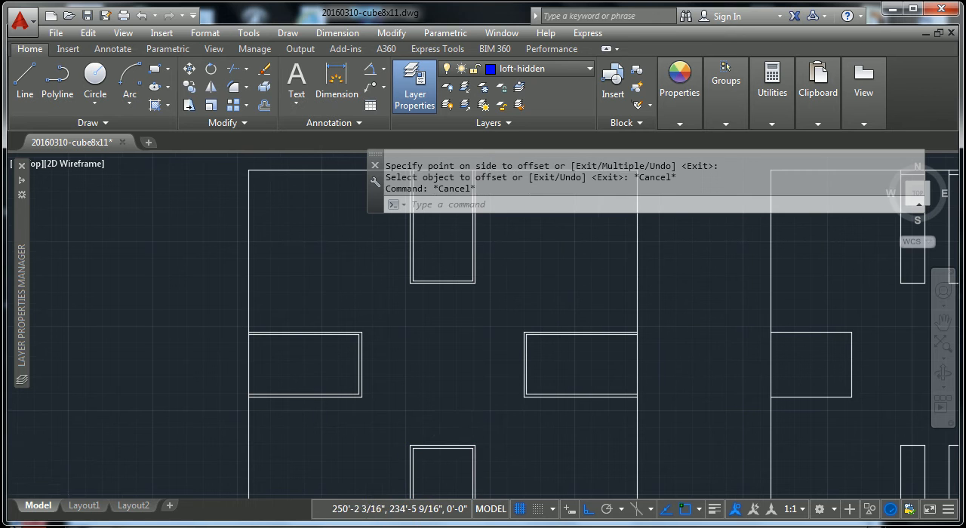
- Assign the inner outlines of the top-centre, left-side and right-side windows in the upper-left elevation to the ar-glass layer
scroll(498, 404, down, 2)
scroll(488, 330, up, 3)
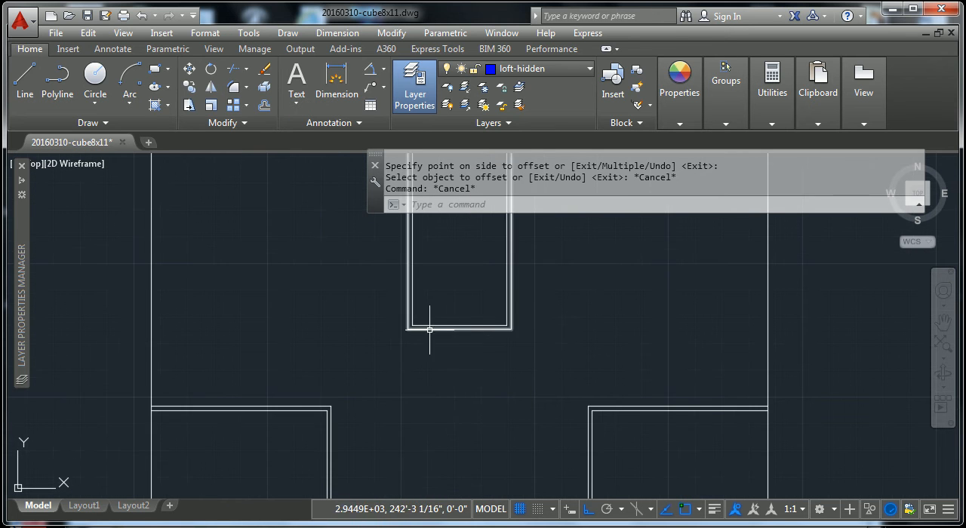
click(453, 326)
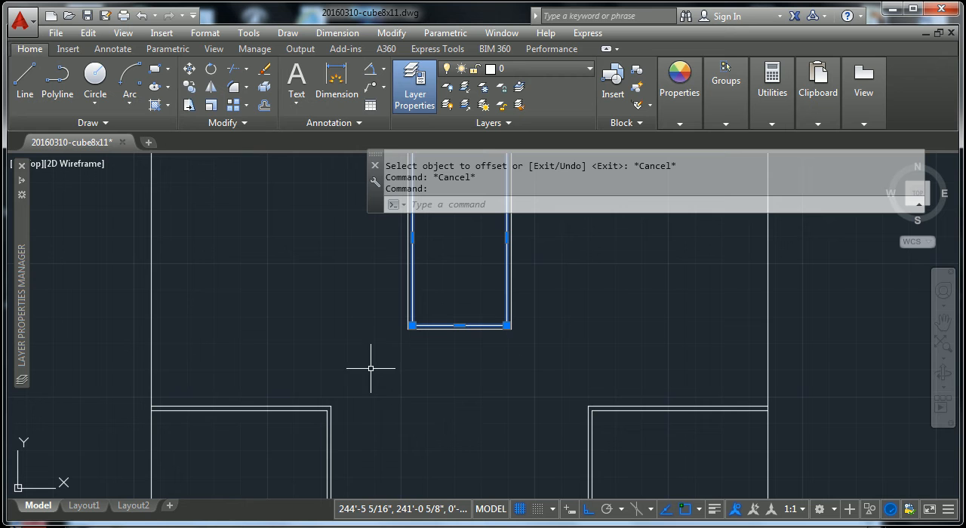
click(327, 412)
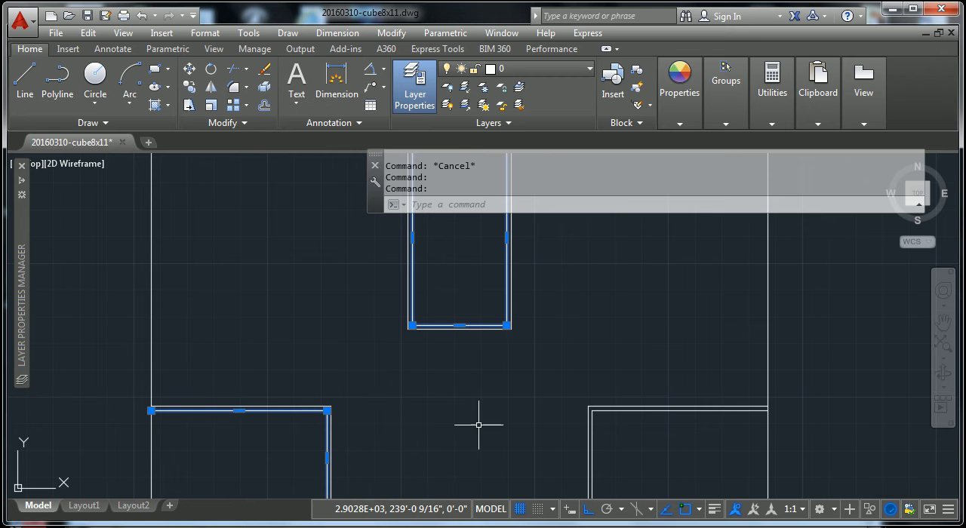
click(627, 412)
scroll(594, 423, down, 4)
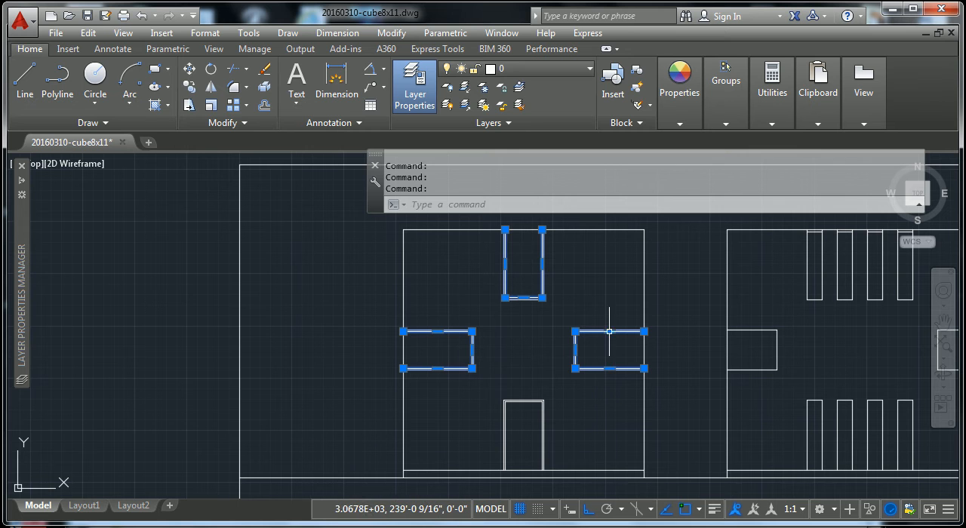
click(590, 69)
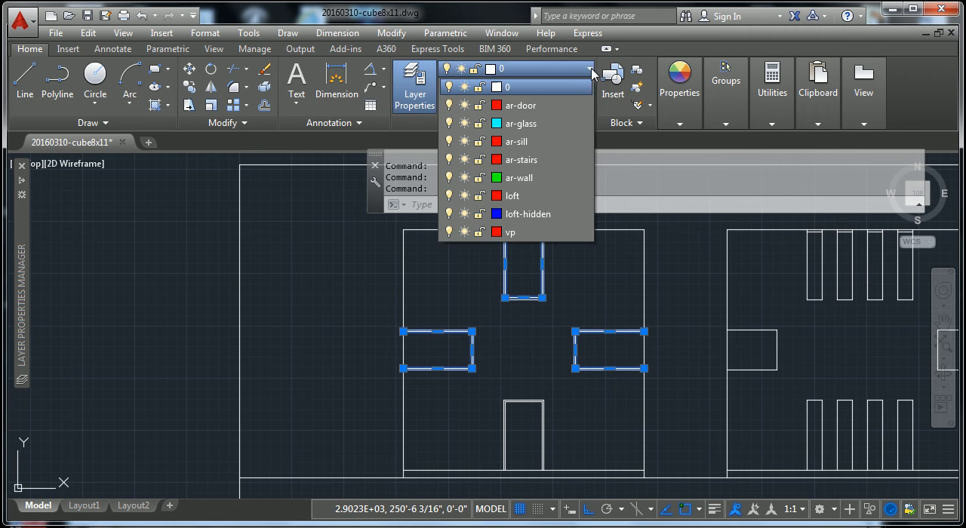
click(528, 133)
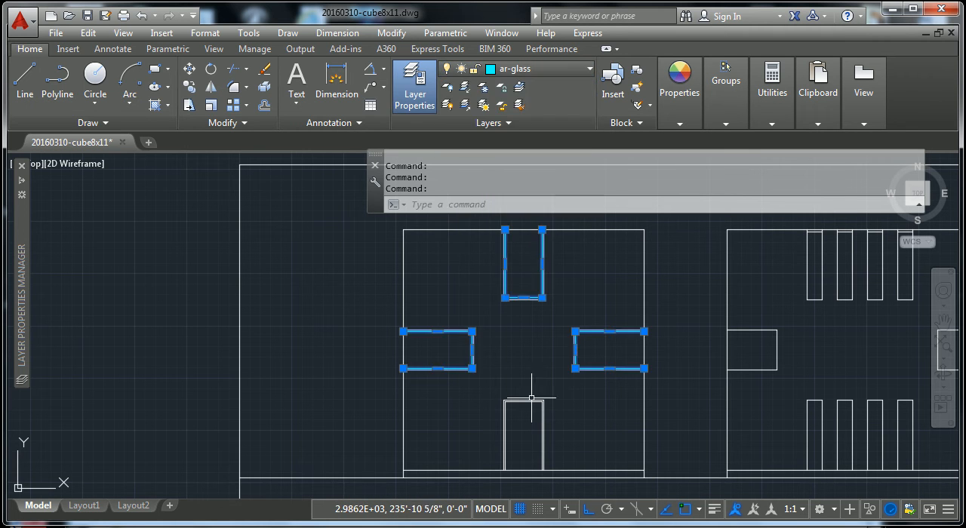
key(Escape)
key(Escape)
- Assign the inner outline of the bottom-centre opening in the upper-left elevation to the ar-door layer
scroll(524, 408, up, 5)
click(527, 389)
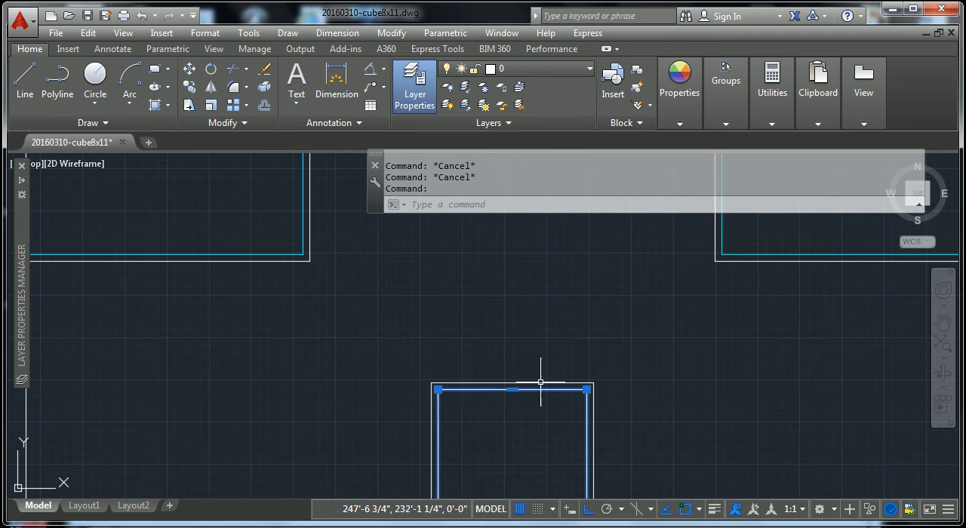
click(589, 70)
scroll(559, 106, up, 3)
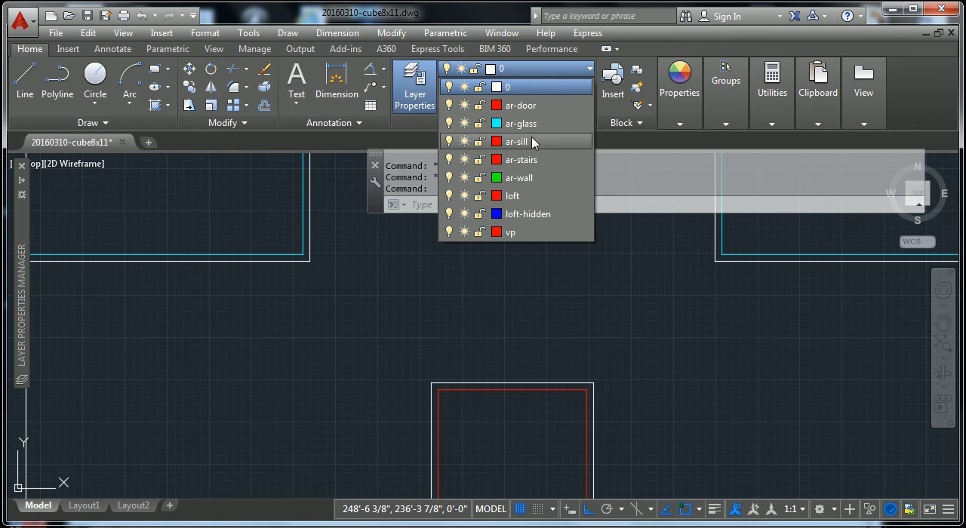
click(527, 102)
key(Escape)
scroll(587, 275, down, 4)
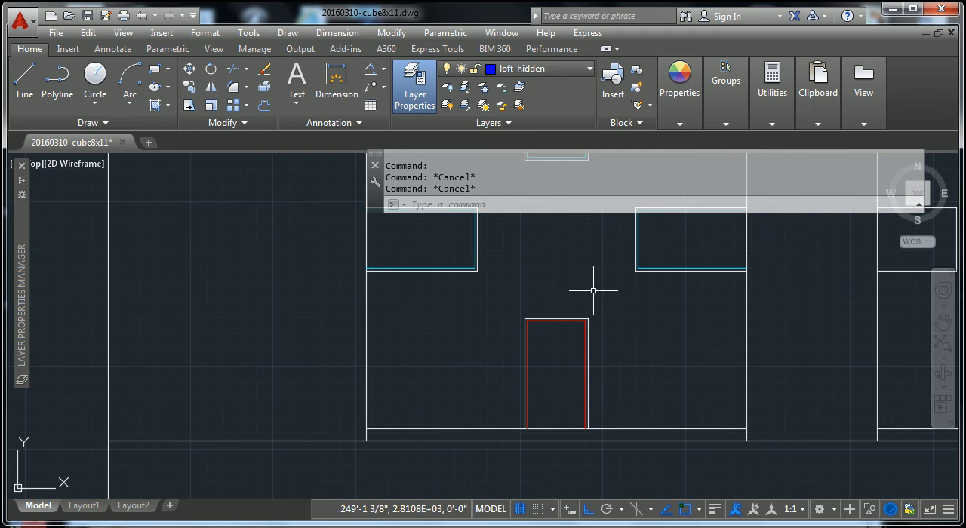
middle_drag(610, 440, 594, 478)
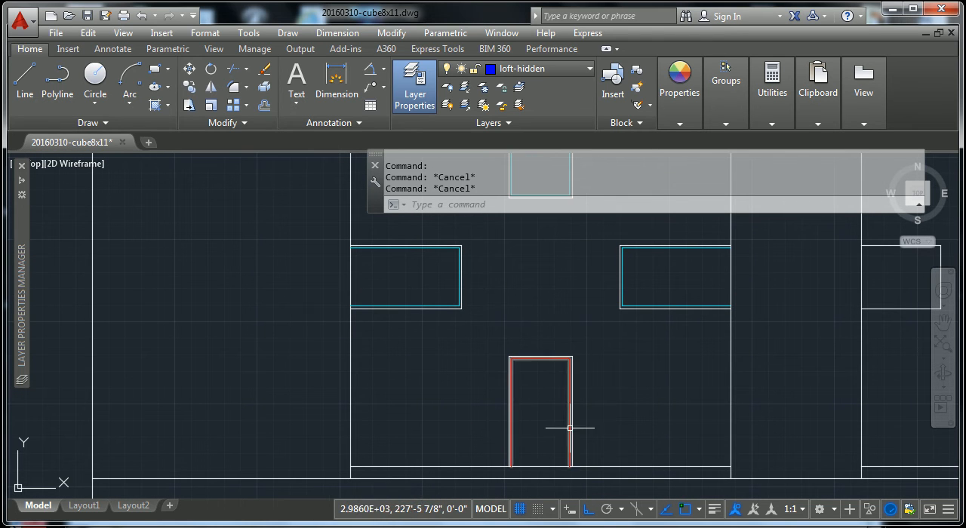
scroll(538, 391, down, 2)
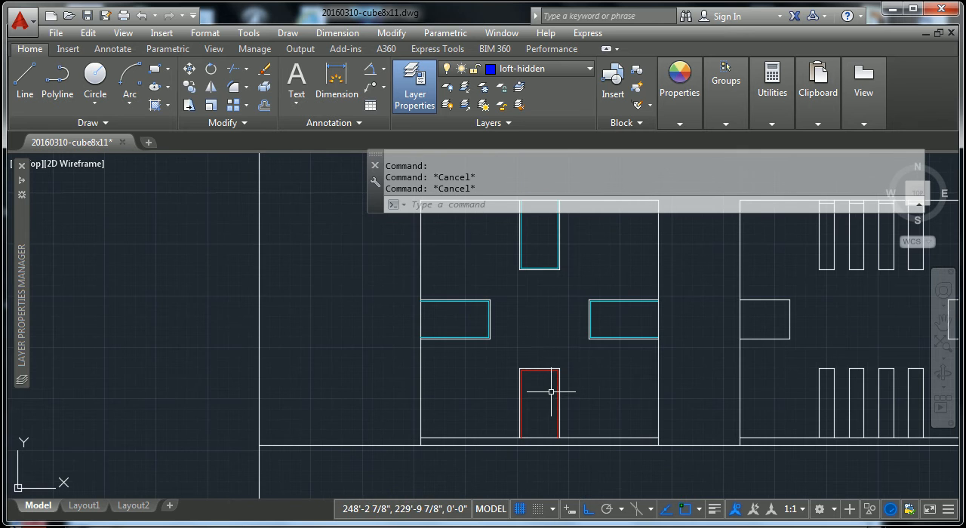
scroll(559, 378, down, 1)
scroll(576, 380, down, 1)
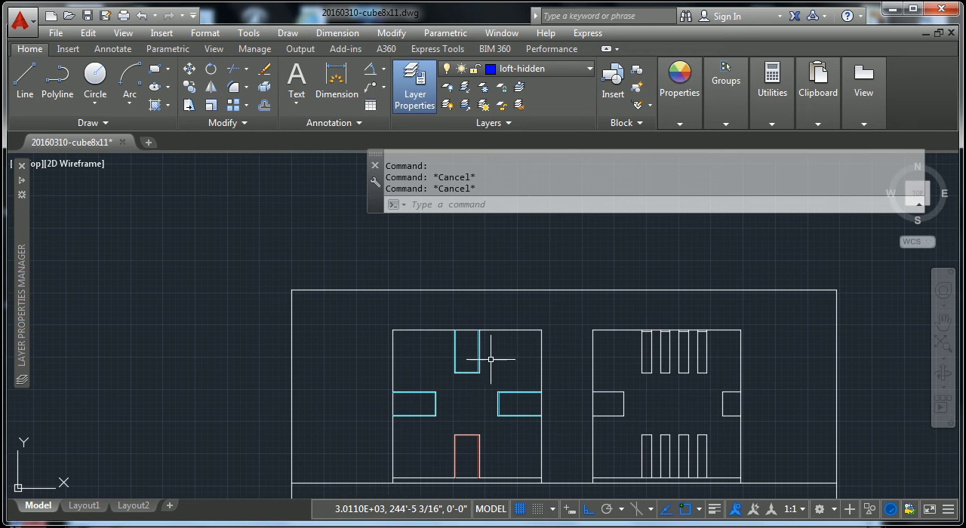
drag(551, 320, 511, 345)
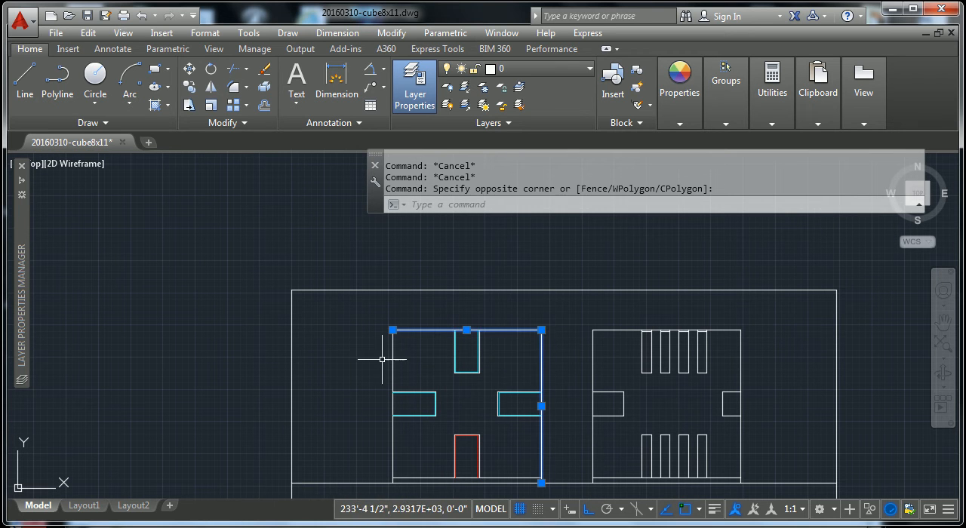
key(Escape)
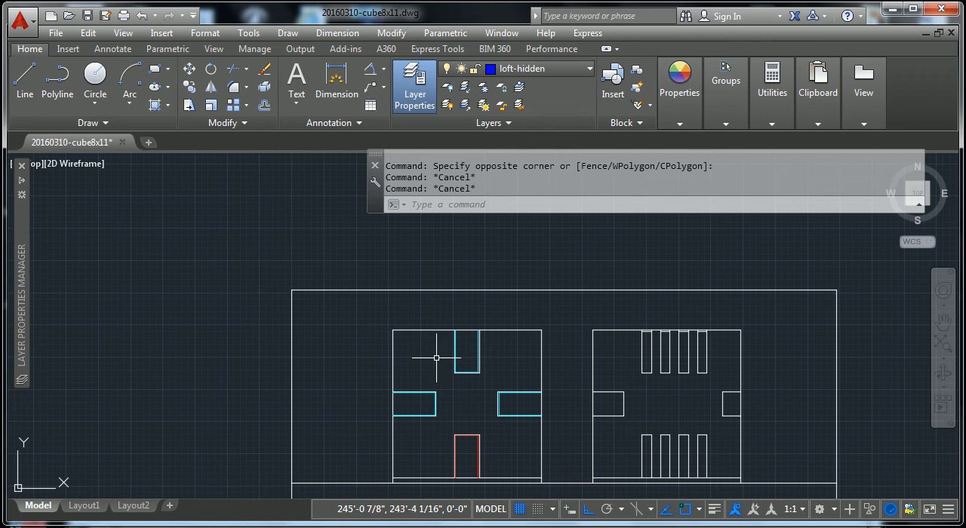
middle_drag(480, 409, 479, 337)
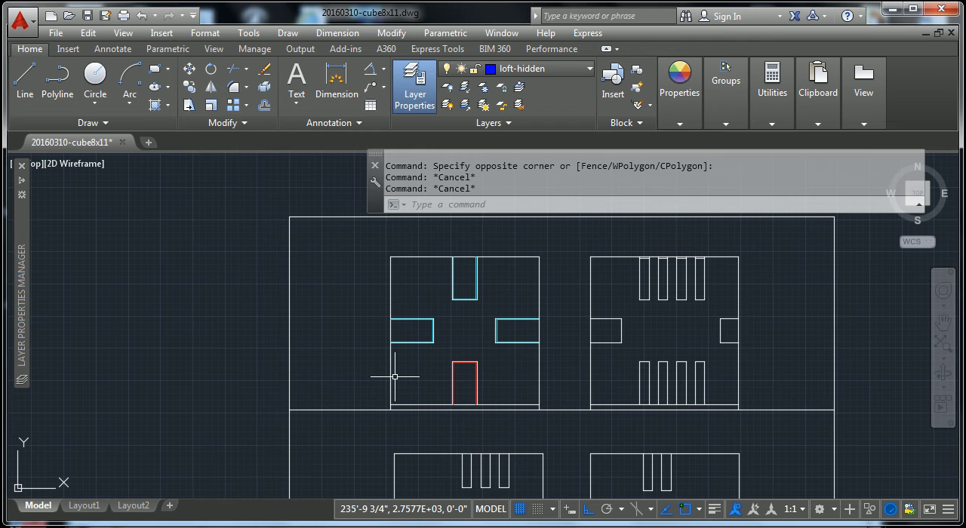
scroll(416, 265, up, 5)
scroll(514, 257, up, 3)
mouse_move(513, 257)
middle_down()
mouse_move(531, 309)
mouse_move(512, 357)
middle_up()
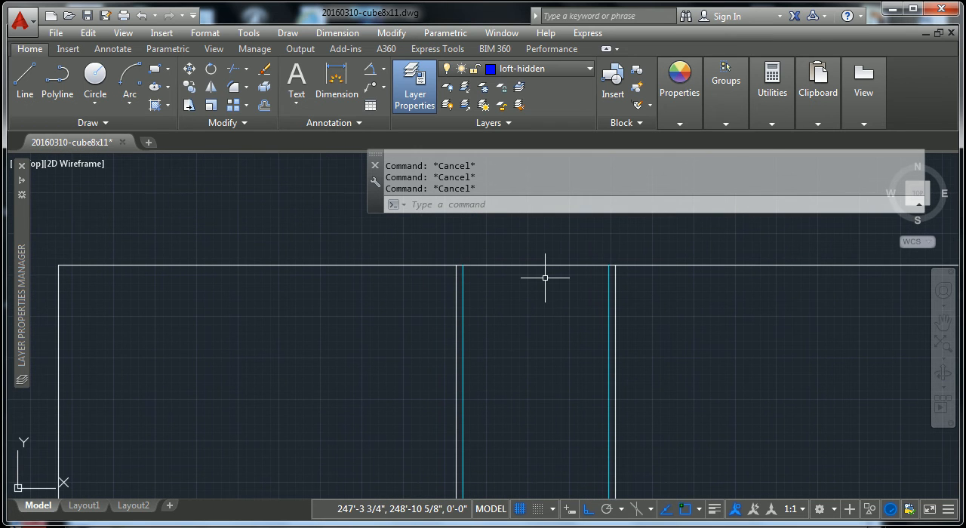
text(Off)
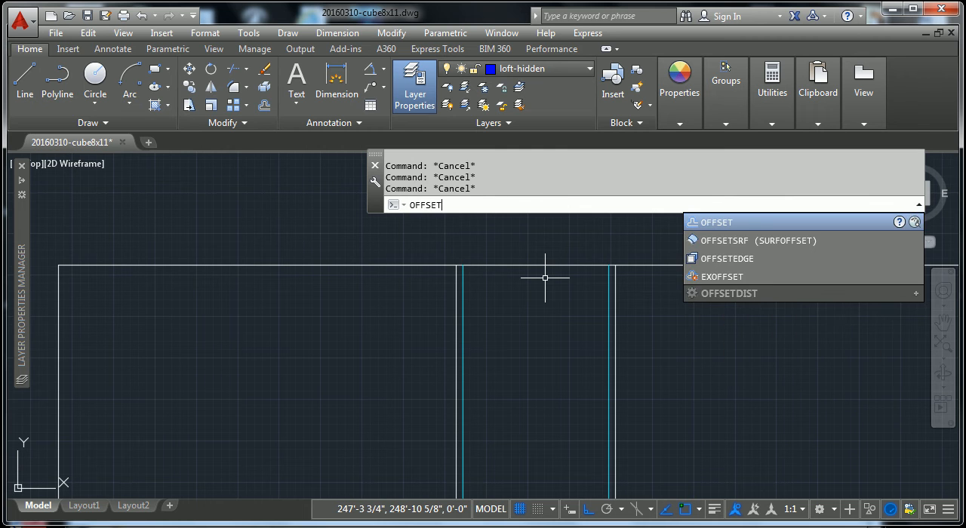
key(Return)
key(Escape)
scroll(556, 308, down, 3)
scroll(556, 307, down, 1)
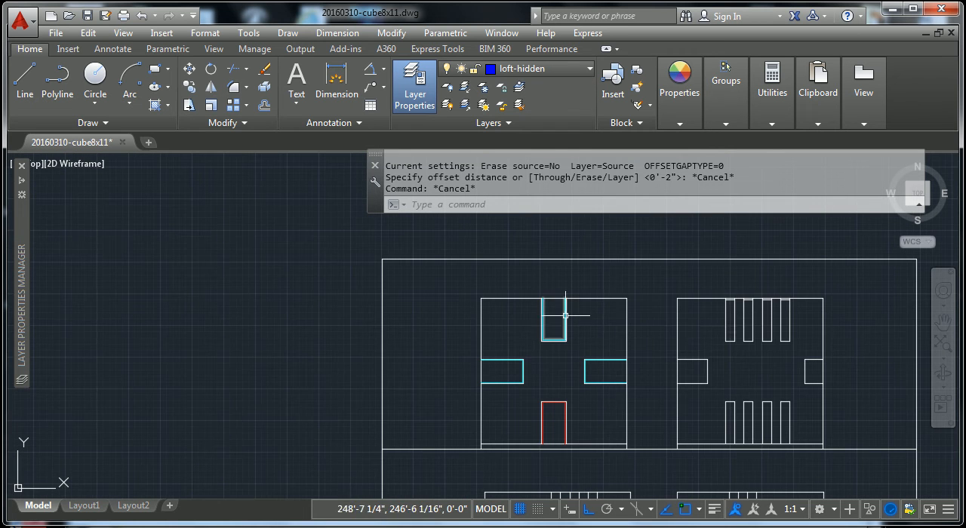
- Measure the distance from the roof line to the short horizontal line in the upper-right elevation's first upper narrow window
scroll(709, 326, up, 3)
middle_drag(708, 330, 572, 349)
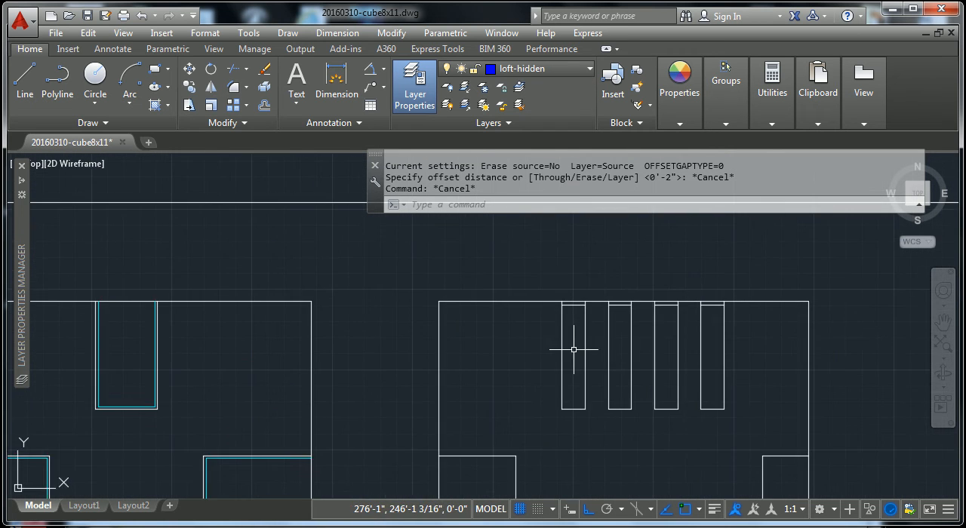
scroll(582, 306, up, 4)
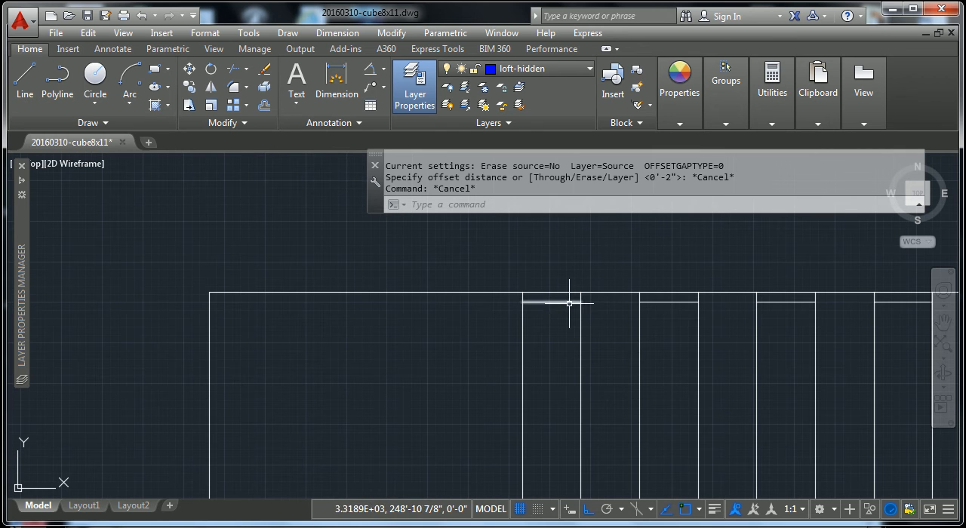
click(570, 302)
key(Escape)
scroll(571, 304, down, 2)
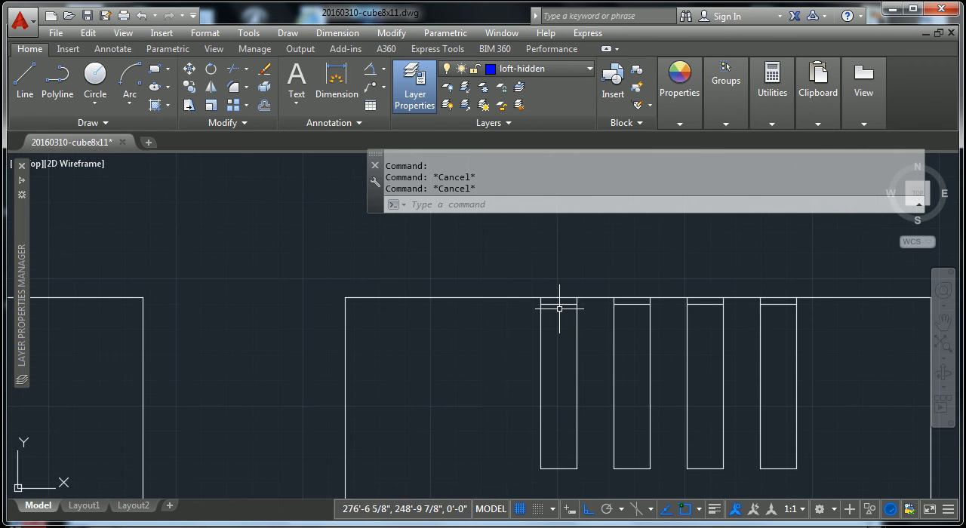
key(Escape)
text(di)
key(Return)
click(540, 298)
click(539, 307)
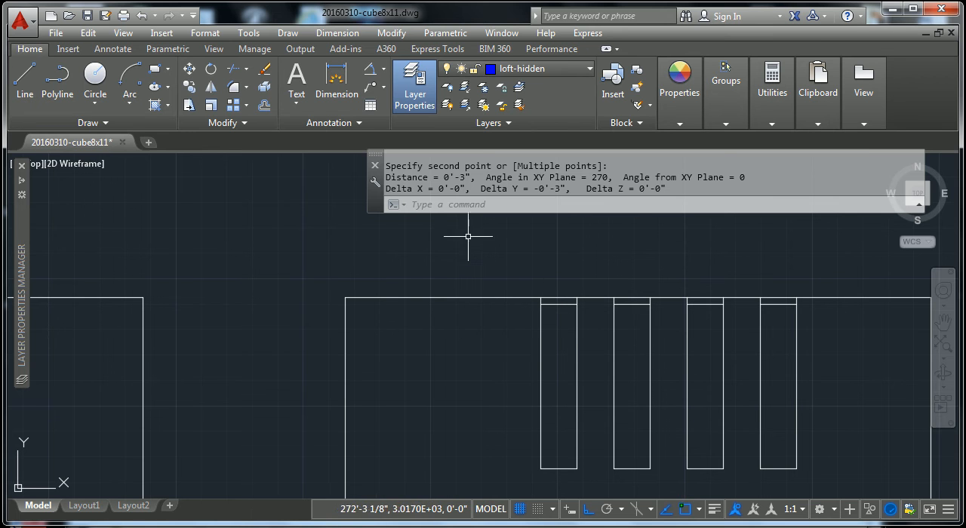
key(Escape)
key(Escape)
scroll(575, 354, down, 2)
middle_drag(580, 353, 700, 350)
key(Escape)
scroll(215, 371, down, 2)
middle_drag(385, 366, 493, 326)
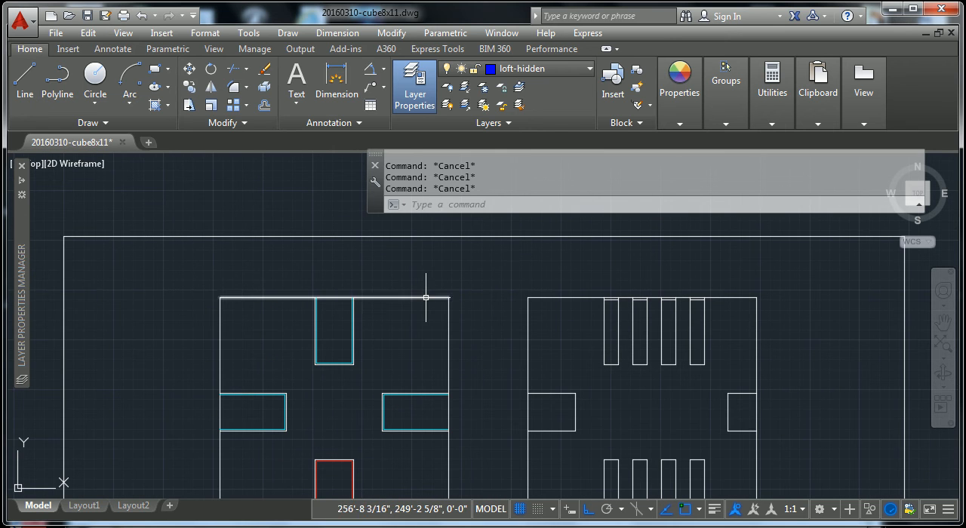
click(426, 298)
key(Escape)
key(Escape)
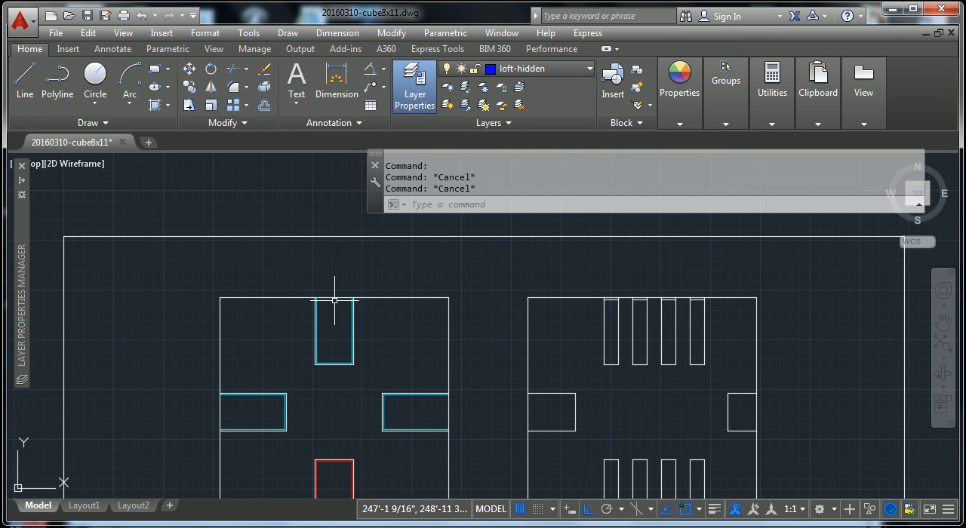
key(Escape)
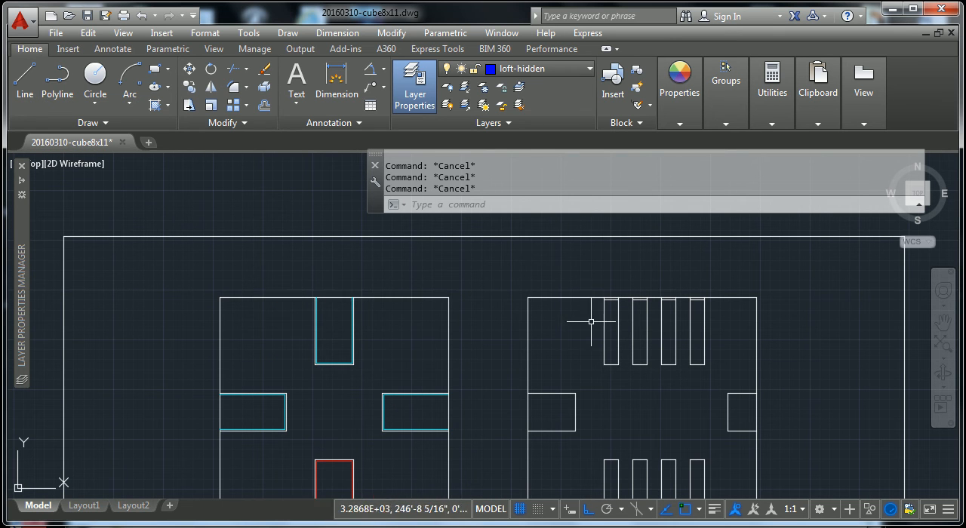
- Offset the roof line of the upper-left elevation downward by 3 inches
scroll(611, 313, up, 4)
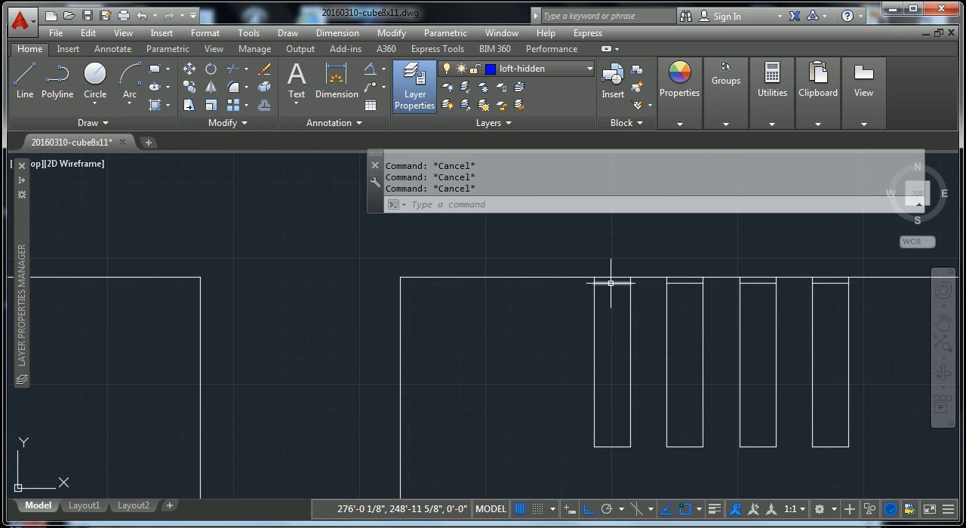
middle_drag(112, 319, 511, 344)
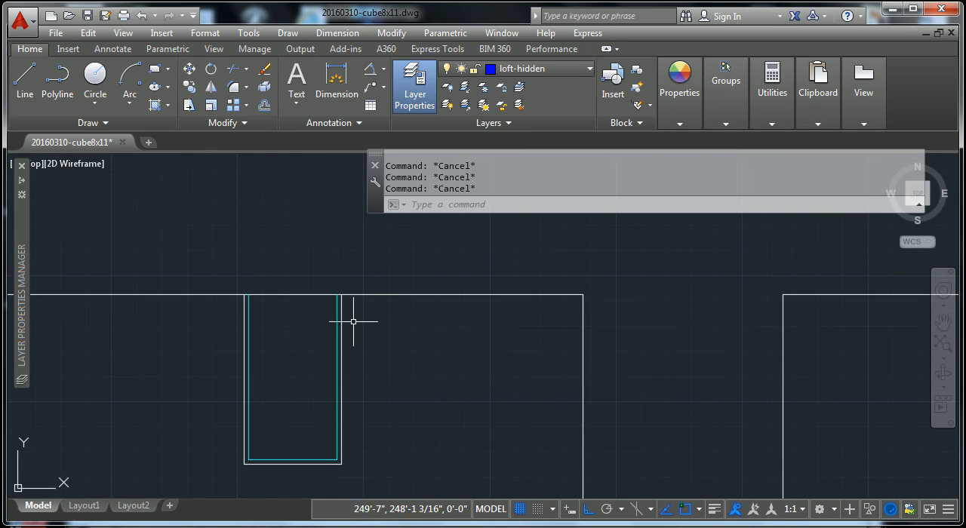
text(offse)
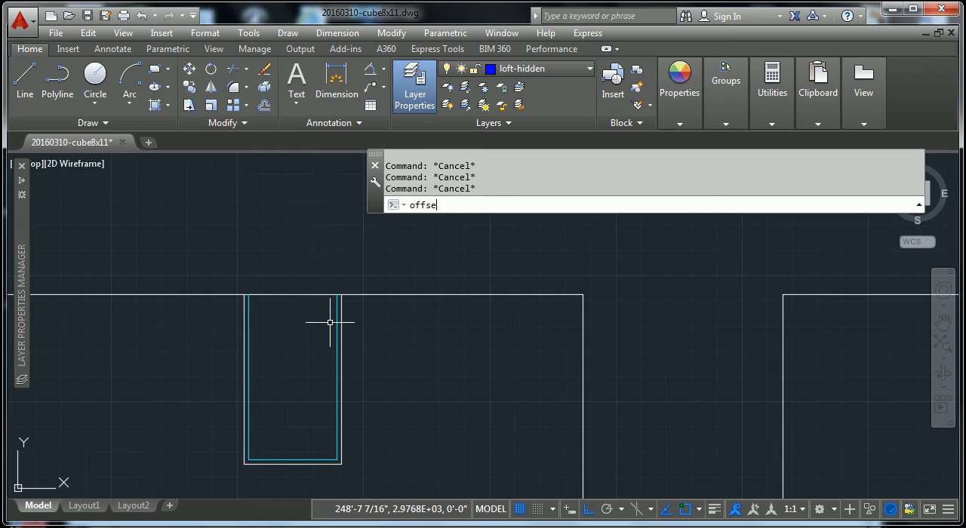
text(t)
key(Return)
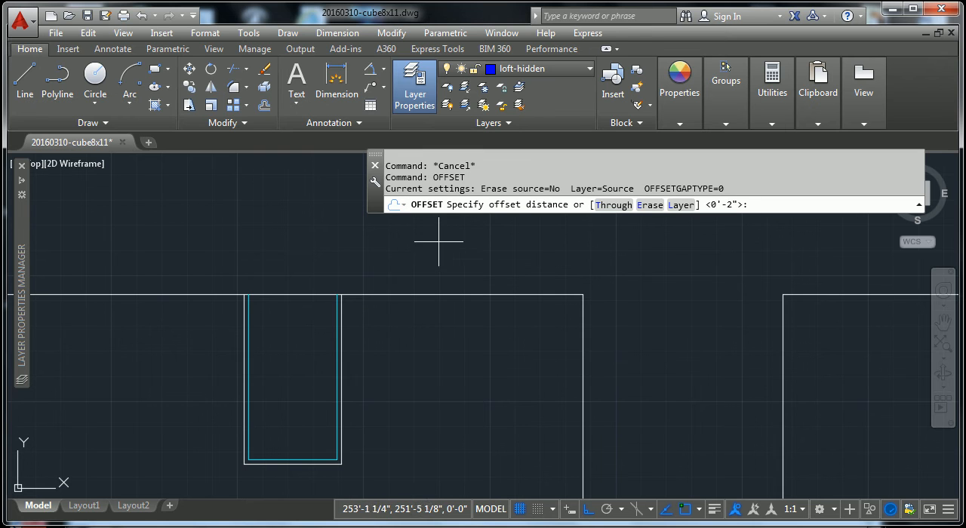
text(2)
key(Return)
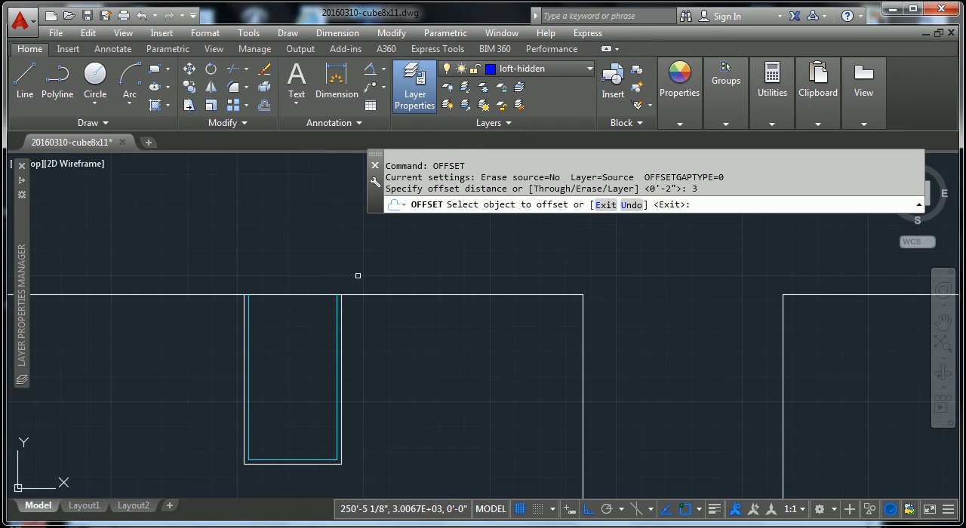
click(314, 294)
click(277, 330)
key(Escape)
key(Escape)
scroll(276, 330, up, 4)
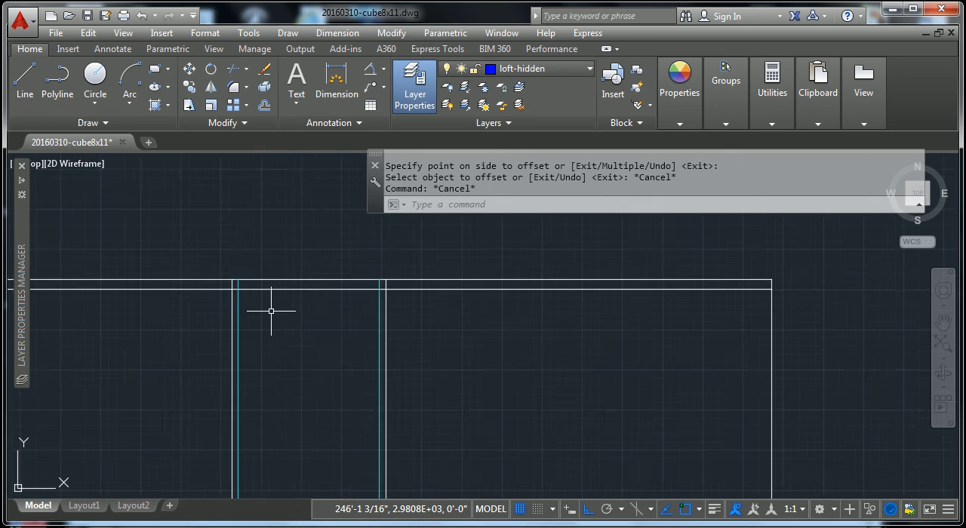
- Trim the offset roof line outside the top-centre window's outer side edges in the upper-left elevation
text(tr)
key(Return)
click(500, 308)
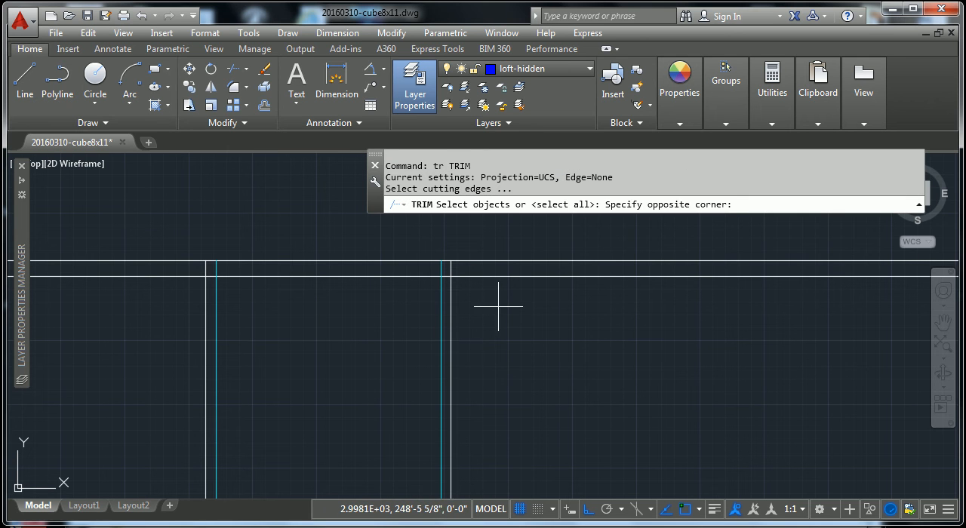
click(420, 304)
key(Return)
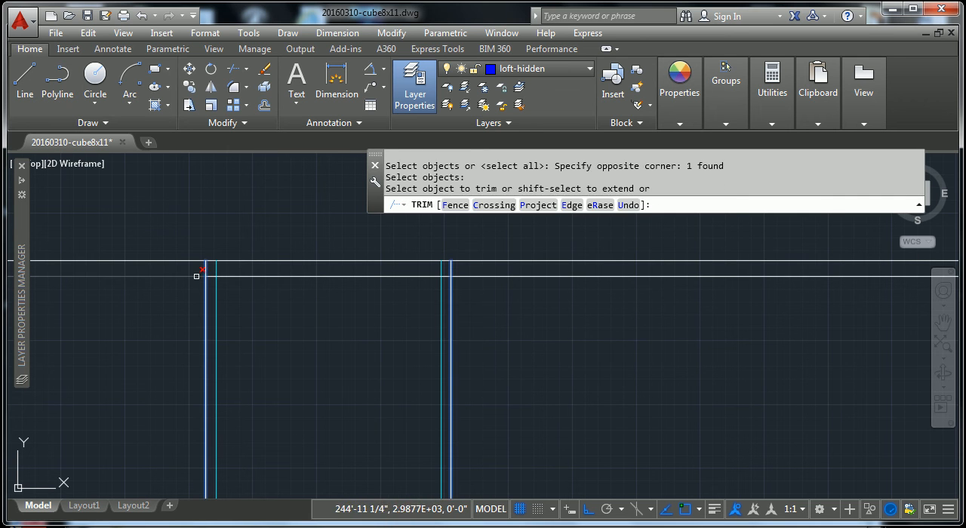
click(198, 277)
click(458, 279)
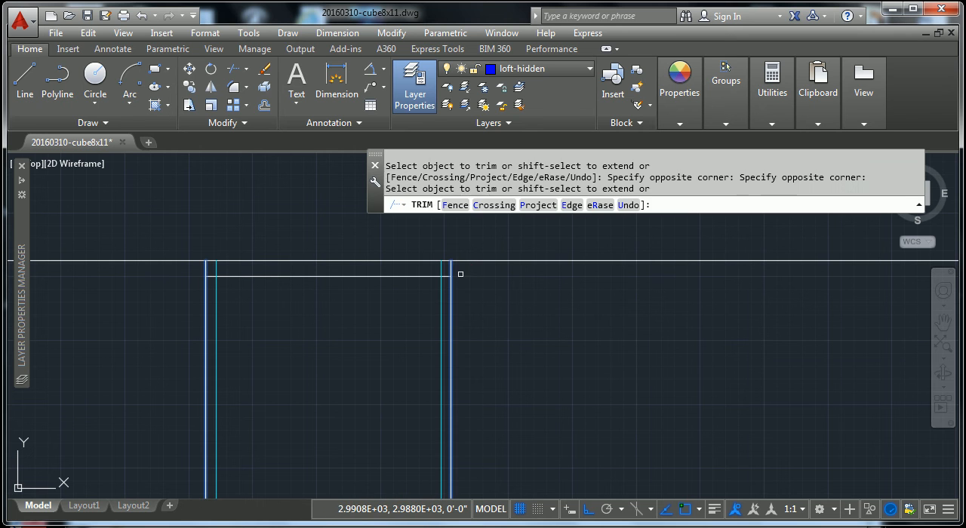
- Trim the short ends of the offset line back to the inner glass outline of the top-centre window
key(Escape)
key(Escape)
key(Escape)
text(tr)
key(Return)
click(440, 292)
click(217, 296)
key(Return)
click(212, 276)
click(443, 277)
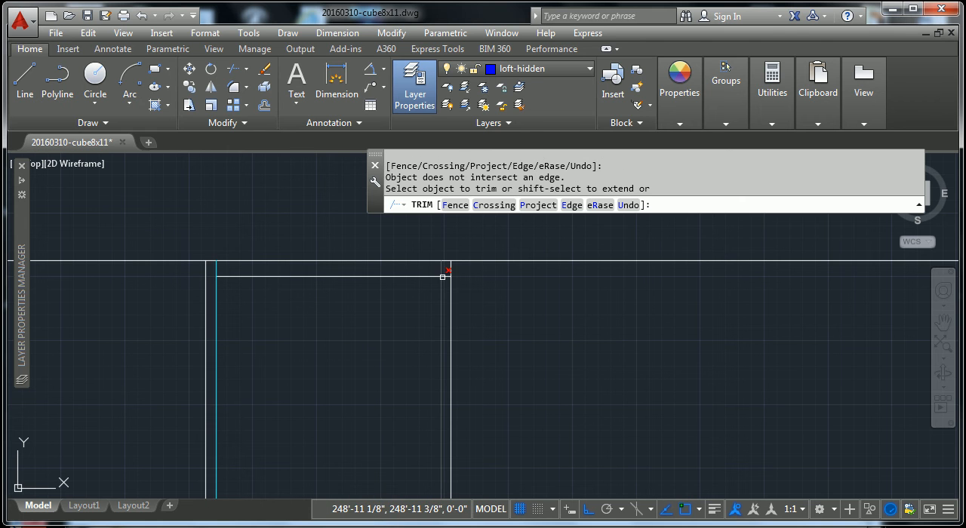
key(Escape)
scroll(482, 305, down, 1)
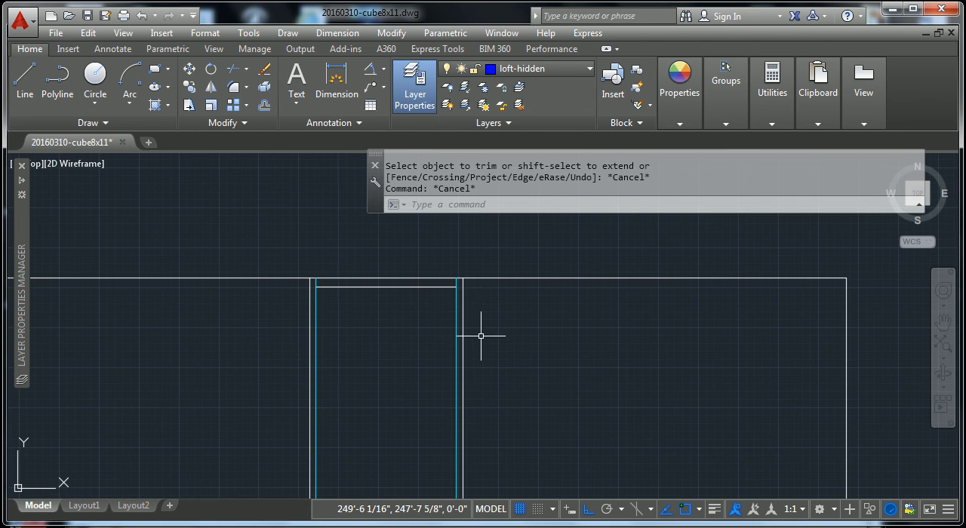
- Assign the trimmed horizontal line inside the top-centre window to the ar-glass layer
key(Escape)
scroll(471, 345, down, 3)
key(Escape)
scroll(449, 335, up, 3)
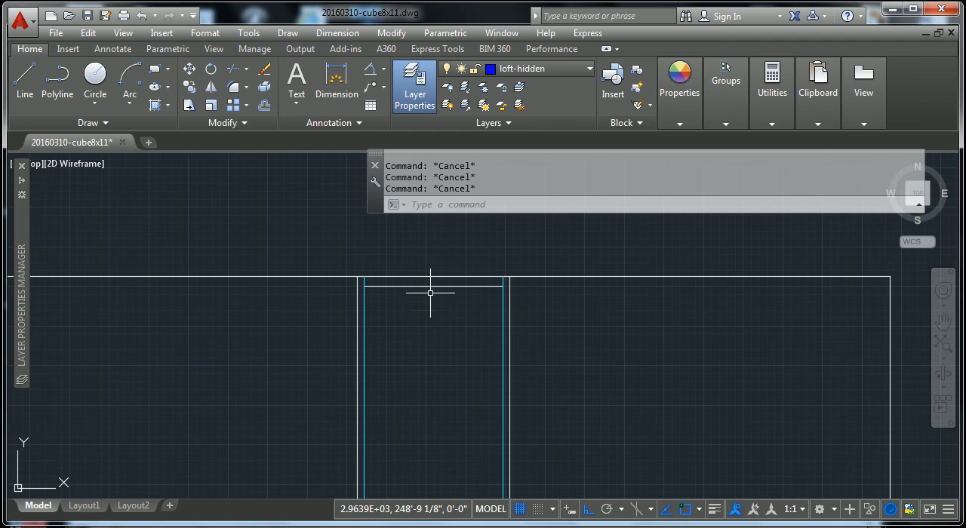
click(434, 286)
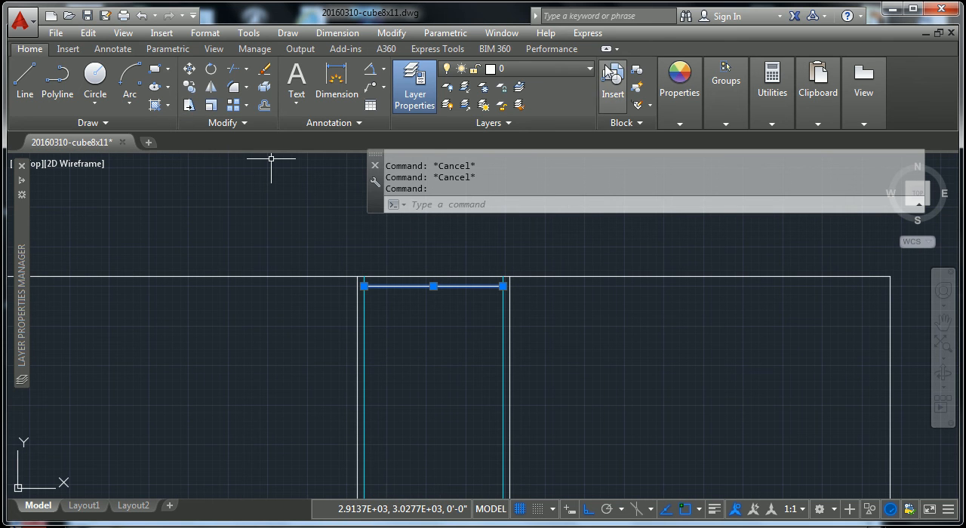
click(521, 69)
key(Escape)
key(Escape)
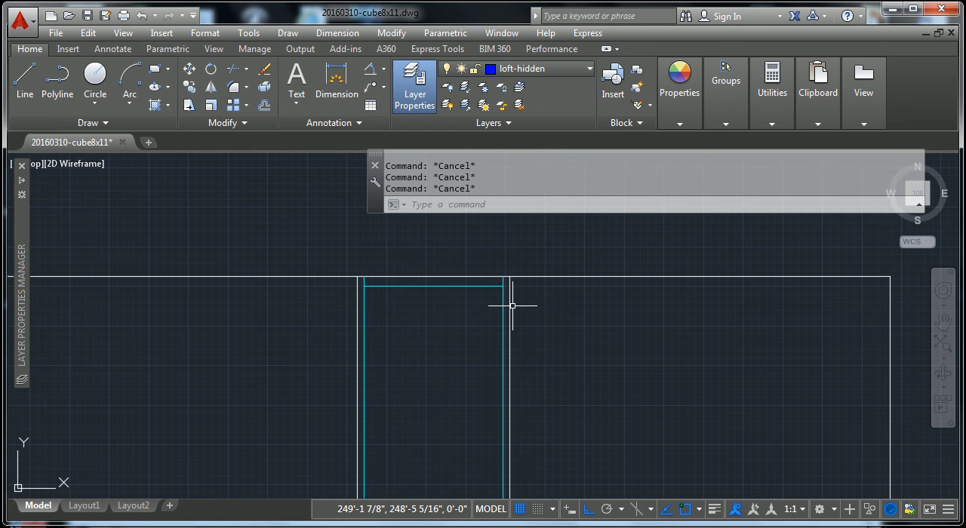
- Trim away the roof line between the inner glass edges of the top-centre window
text(tr)
key(Return)
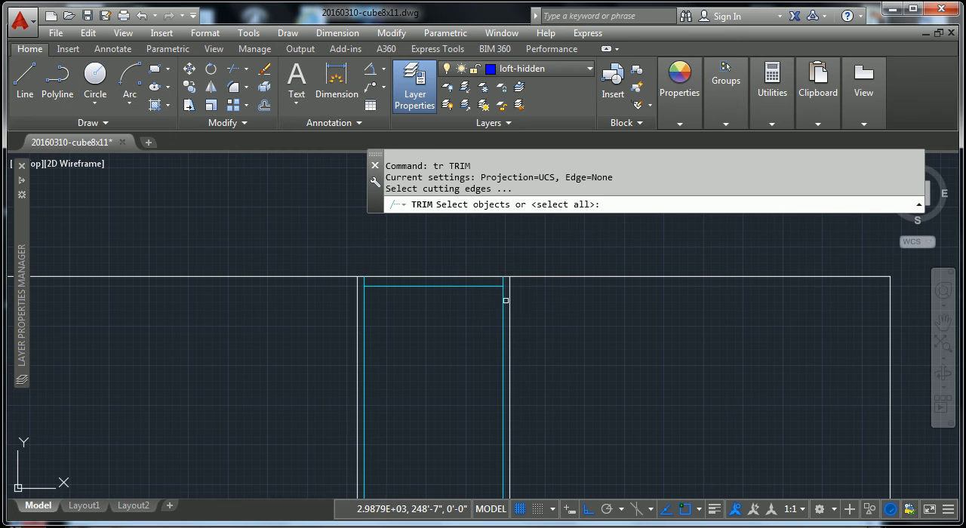
click(504, 301)
key(Return)
click(385, 277)
key(Return)
key(Escape)
key(Escape)
scroll(527, 313, down, 2)
scroll(527, 307, up, 3)
key(Escape)
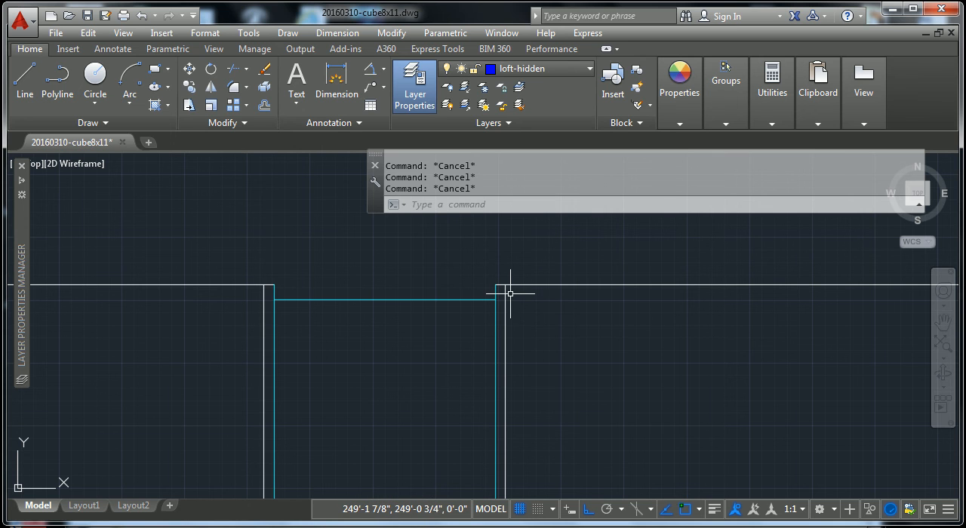
- Trim the two short roof-line pieces between the outer and inner edges on both sides of the top-centre window
text(tr)
key(Return)
click(539, 315)
click(175, 345)
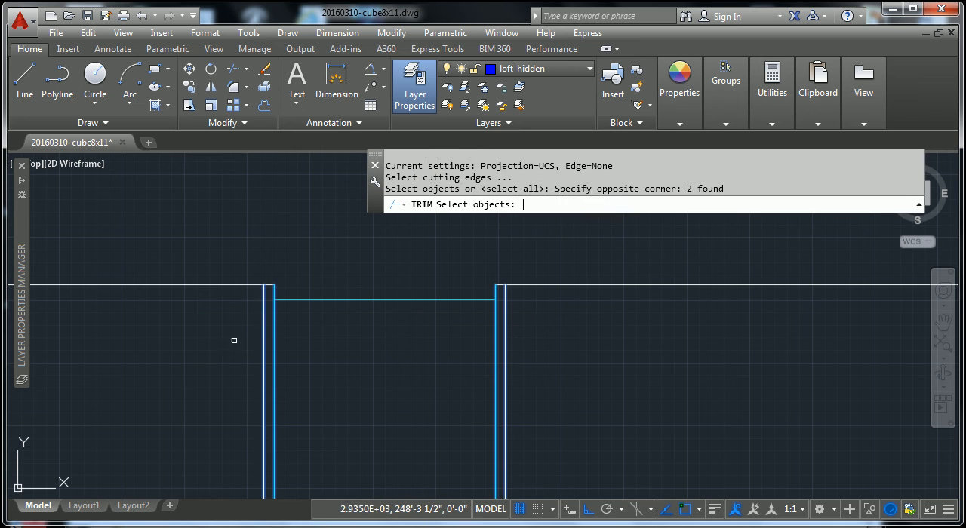
key(Return)
click(270, 287)
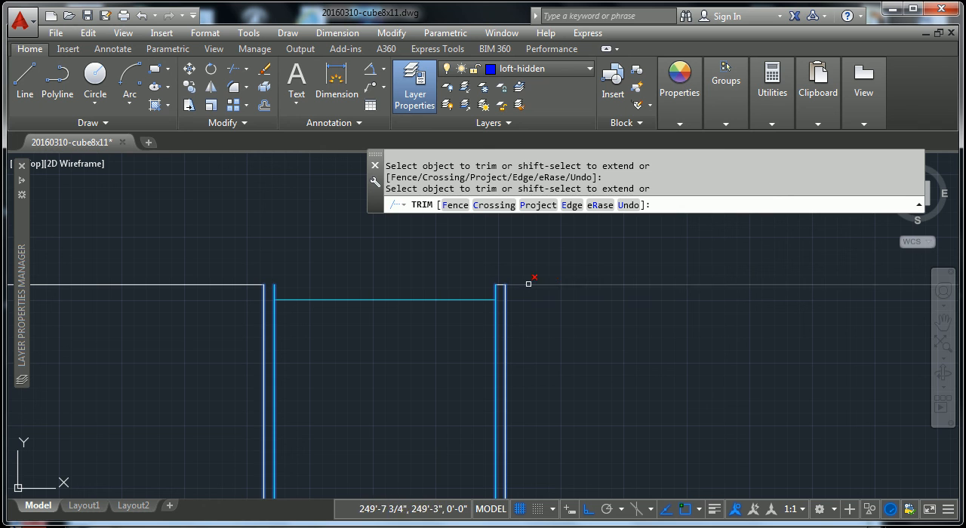
key(Escape)
scroll(505, 306, up, 2)
key(Escape)
key(Escape)
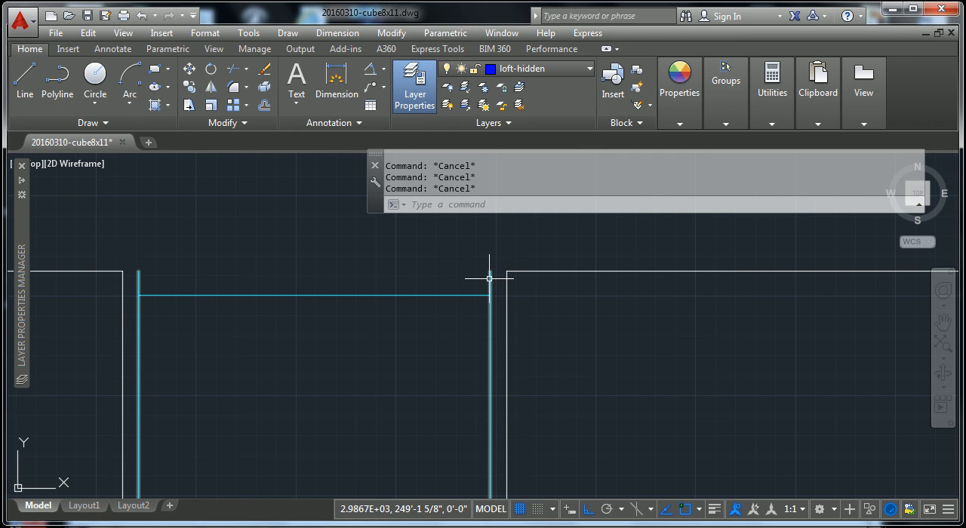
- Try to close the roof-line gaps beside the top-centre window's glass outline with short lines, and undo the result
text(l)
key(Return)
click(123, 271)
click(138, 271)
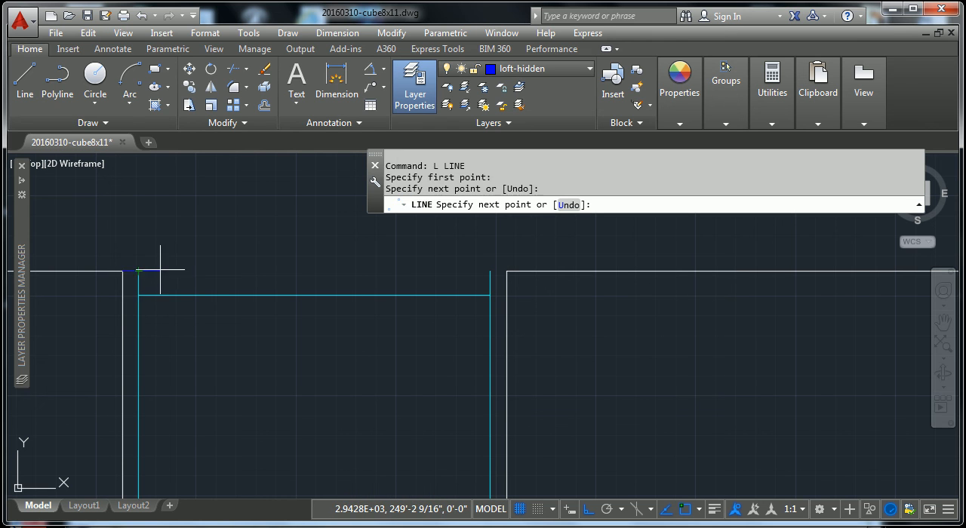
key(Return)
key(Return)
click(490, 271)
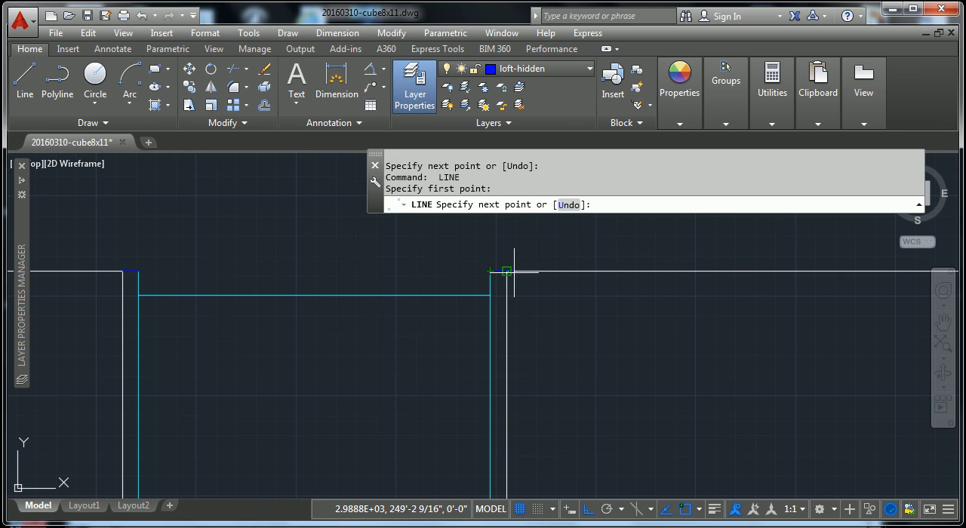
key(Escape)
key(Escape)
key(ctrl+z)
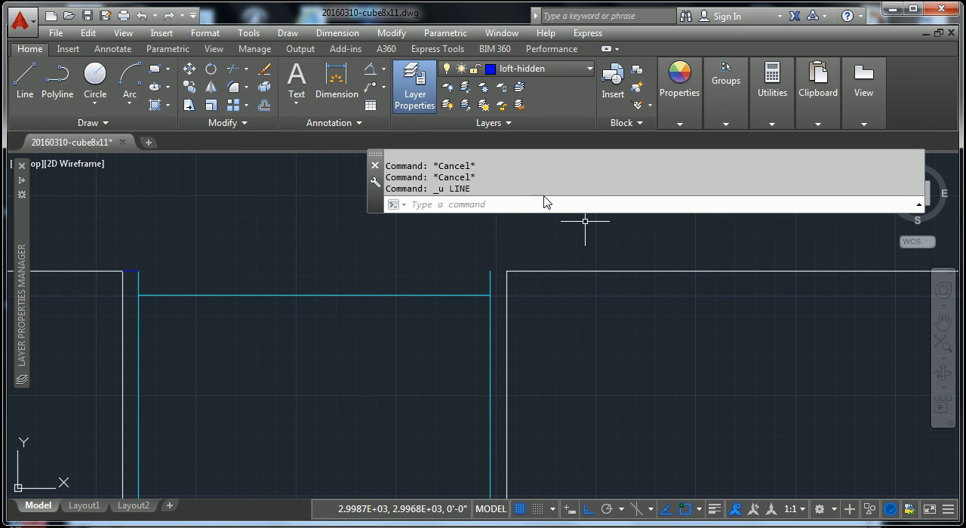
key(Escape)
key(Escape)
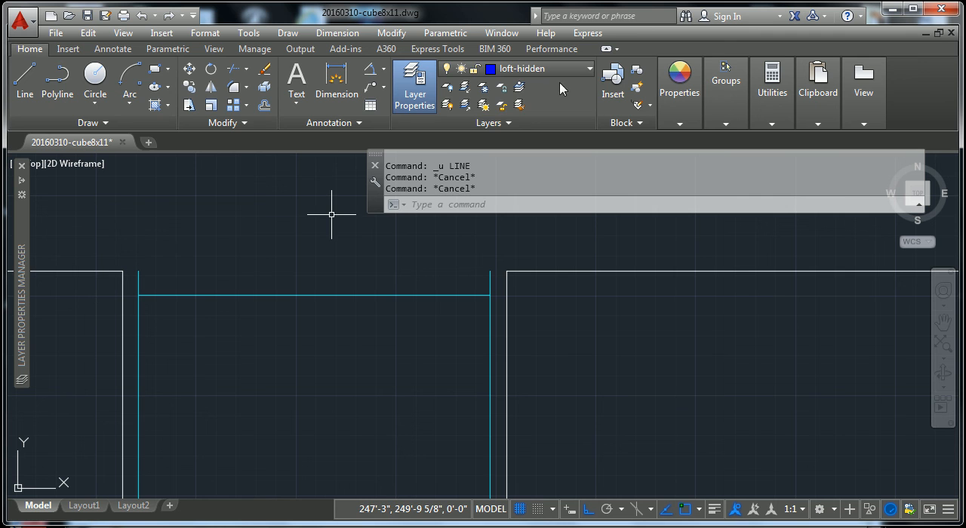
- Try making ar-glass the current layer and undo the change
click(583, 70)
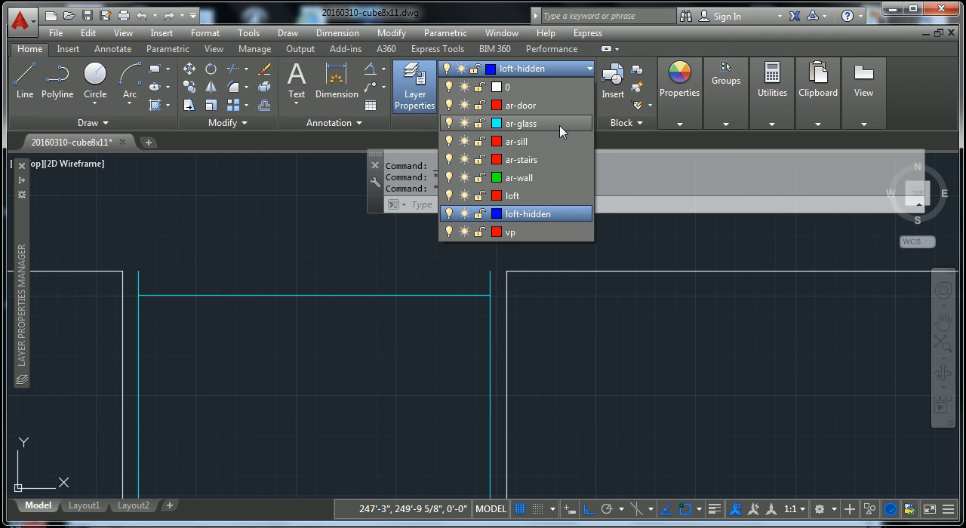
click(562, 131)
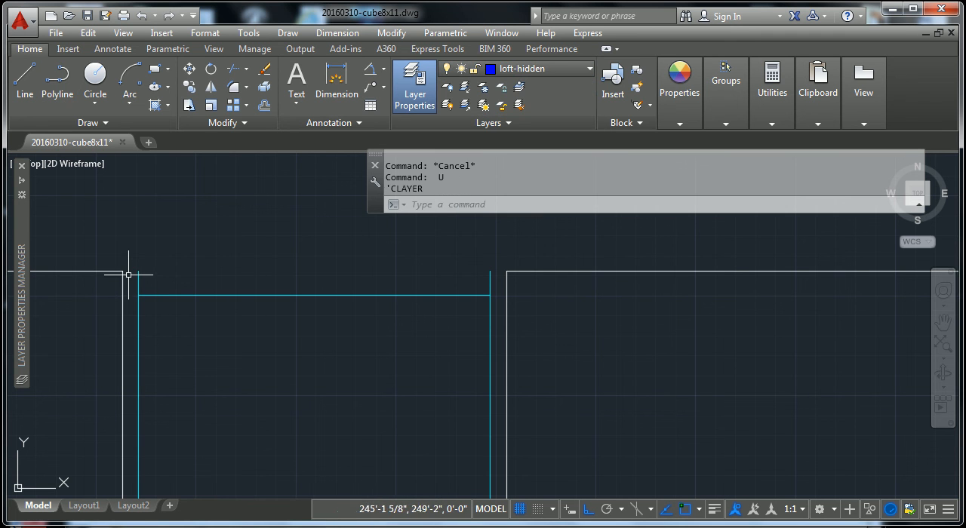
key(Escape)
key(Escape)
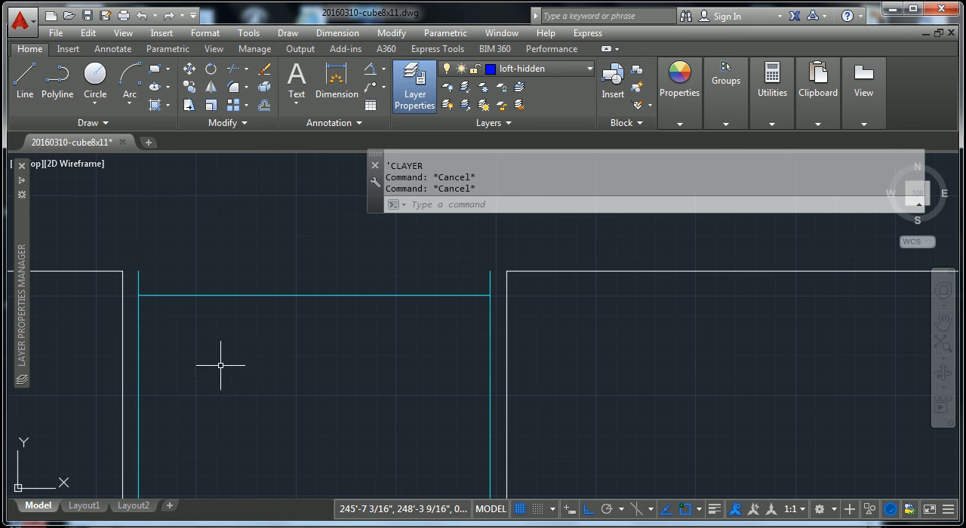
text(u)
key(Return)
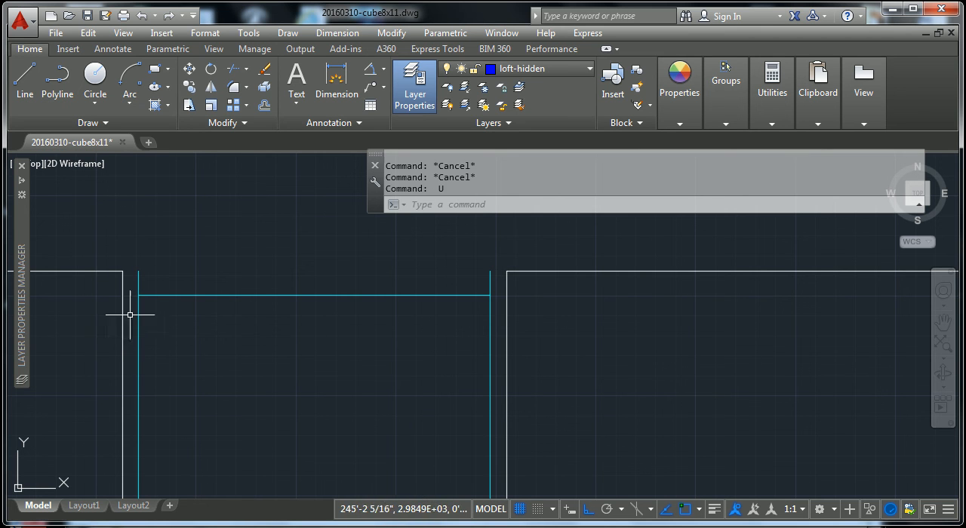
- Draw a short line closing the left roof-line gap between the top-centre window's outer and inner edges
text(l)
key(Return)
click(123, 270)
click(139, 271)
key(Return)
key(Return)
key(Escape)
key(Escape)
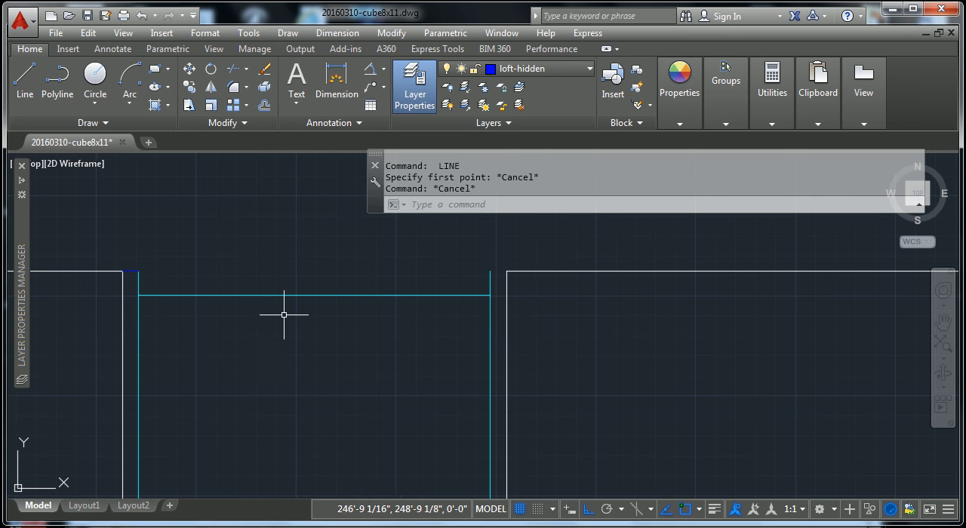
- Switch the current layer to ar-glass and undo that layer change
key(Escape)
key(Escape)
click(529, 67)
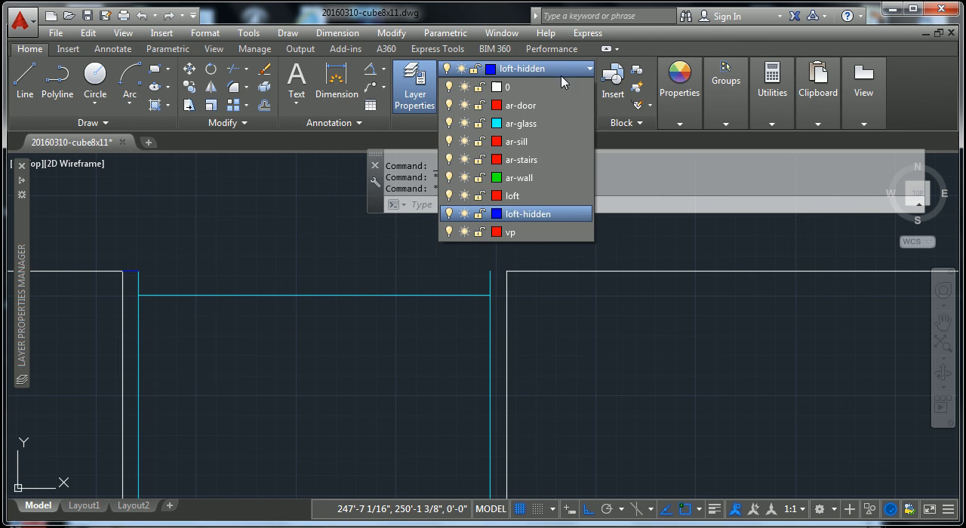
click(528, 123)
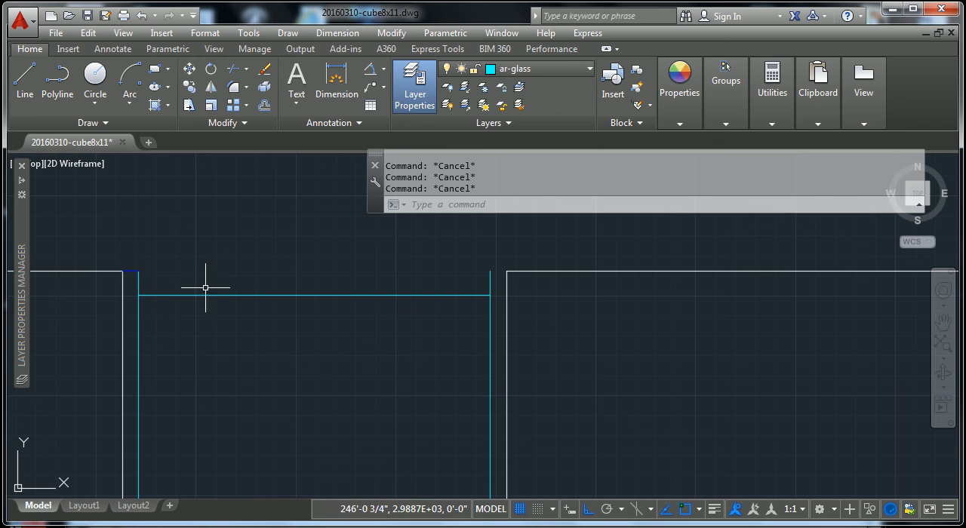
text(u)
key(Return)
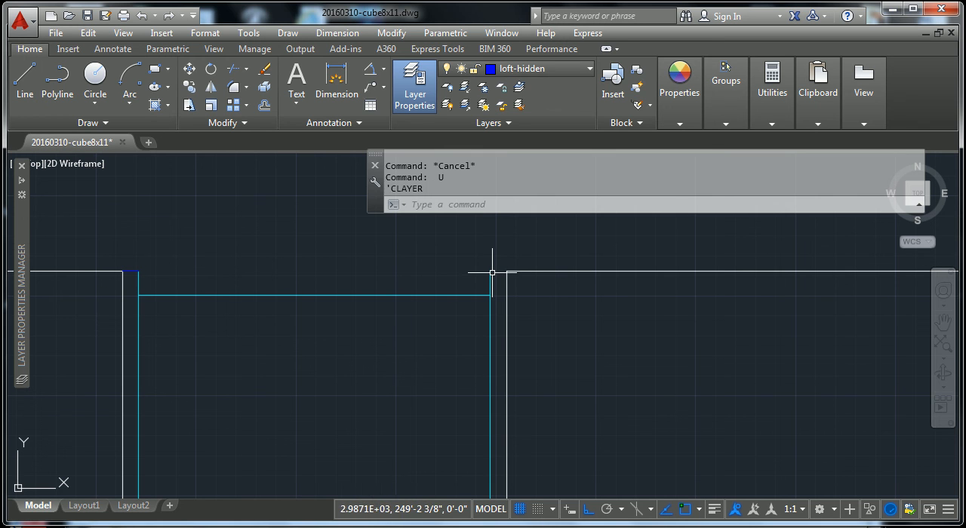
- Draw a short line closing the right roof-line gap between the top-centre window's inner and outer edges
key(Escape)
key(Escape)
text(l)
key(Return)
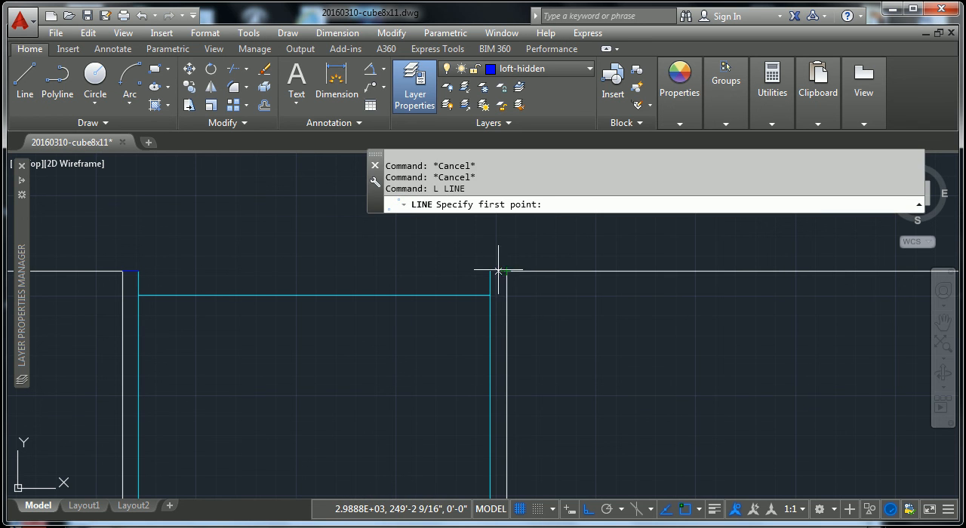
click(495, 270)
click(517, 270)
key(Escape)
key(Escape)
key(Escape)
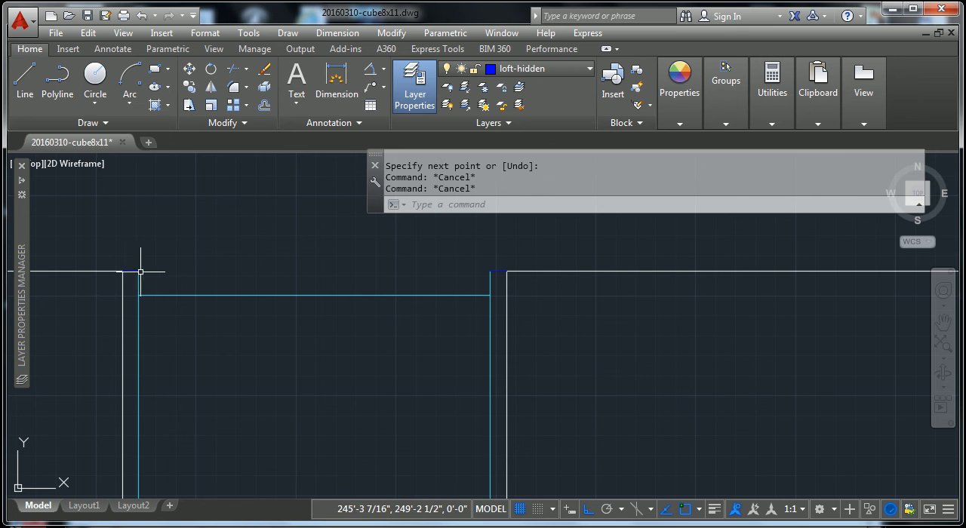
- Assign both short gap lines at the top of the top-centre window to the ar-glass layer
click(498, 270)
click(544, 69)
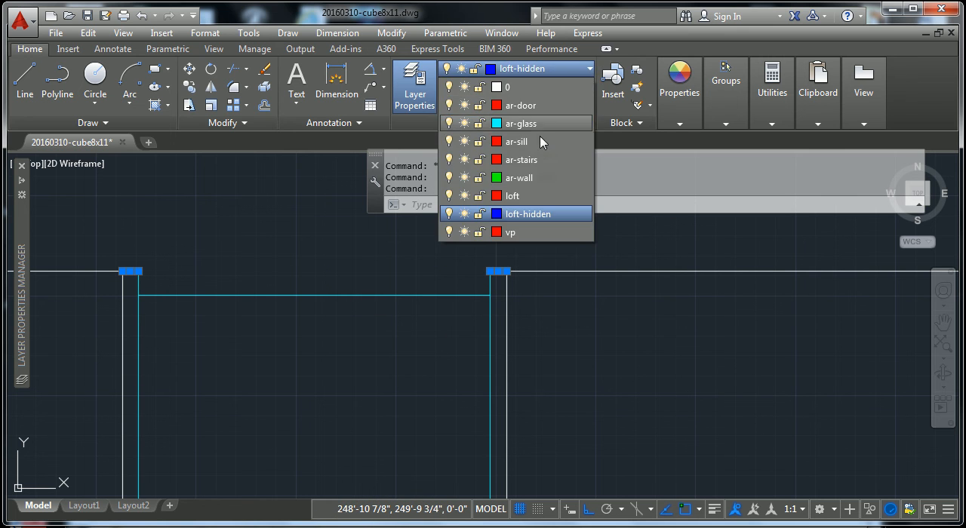
click(537, 112)
key(Escape)
key(Escape)
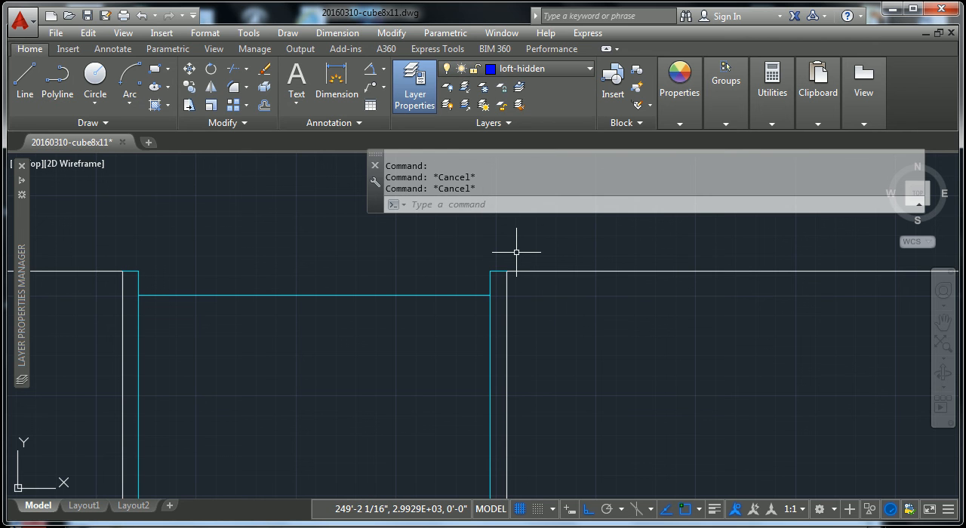
text(i)
key(Return)
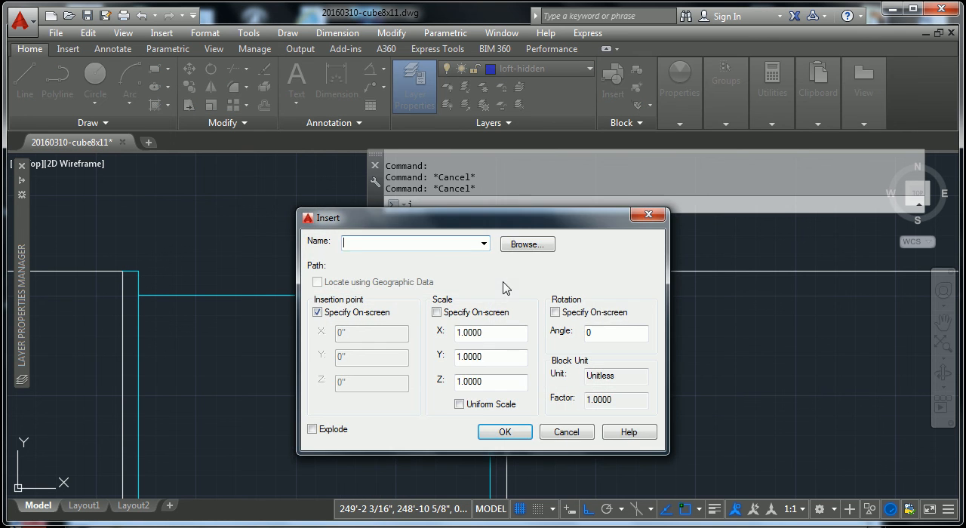
key(Escape)
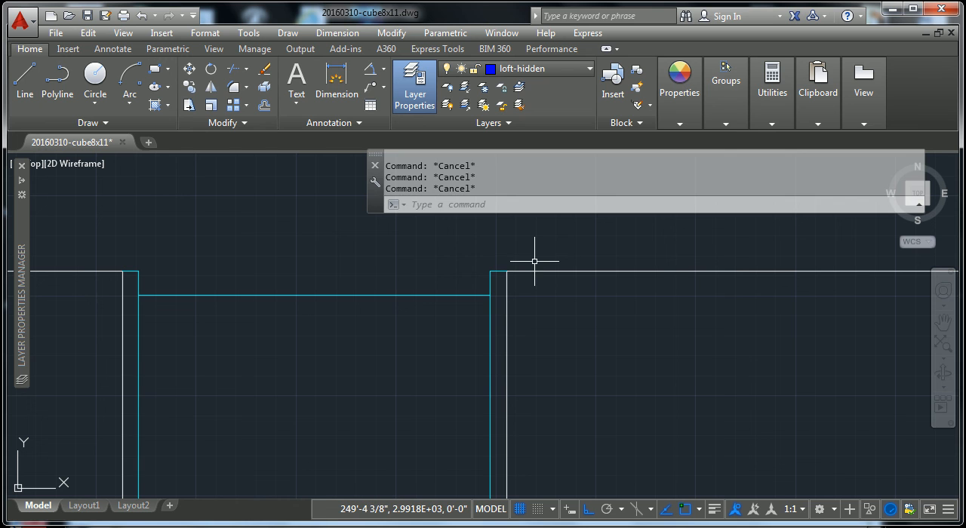
text(o)
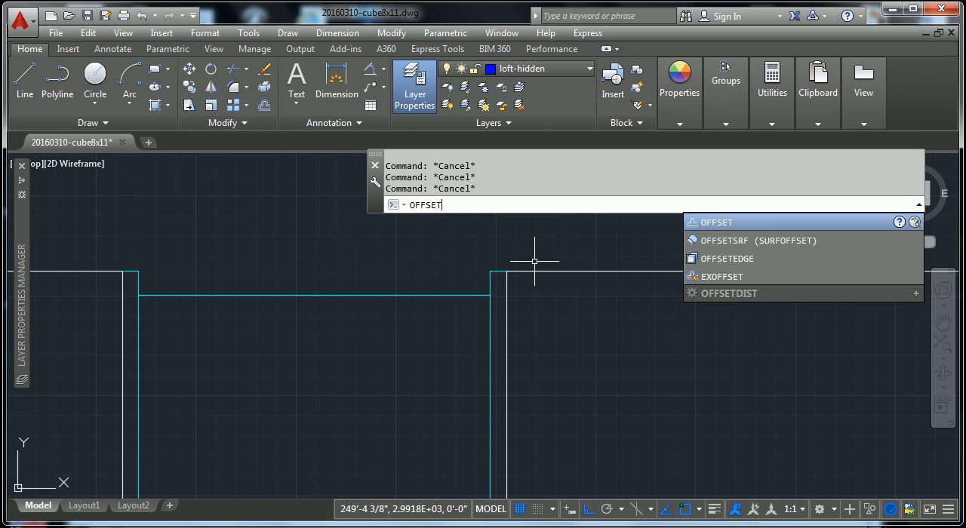
key(Escape)
- Draw a horizontal line along the roof line between the inner edges of the top-centre window, closing the remaining gap
scroll(272, 353, down, 2)
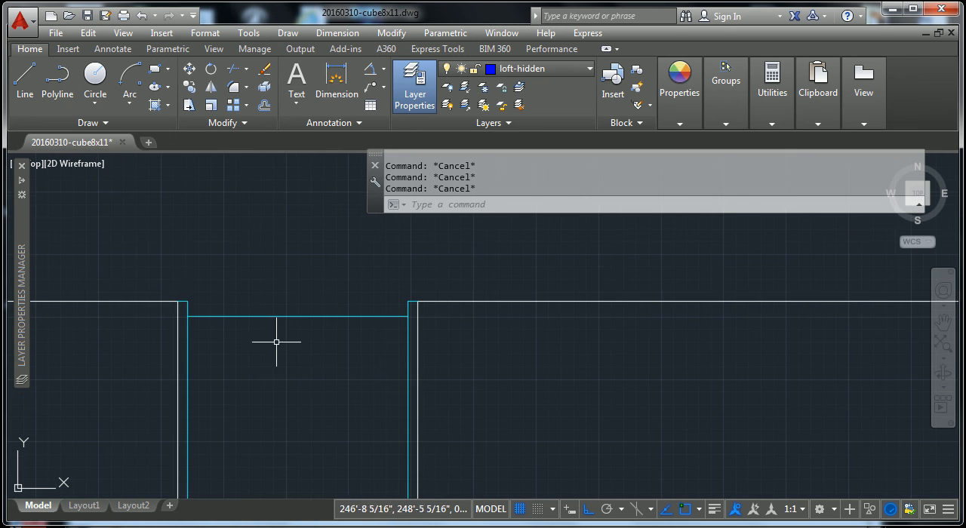
text(l)
key(Return)
click(187, 302)
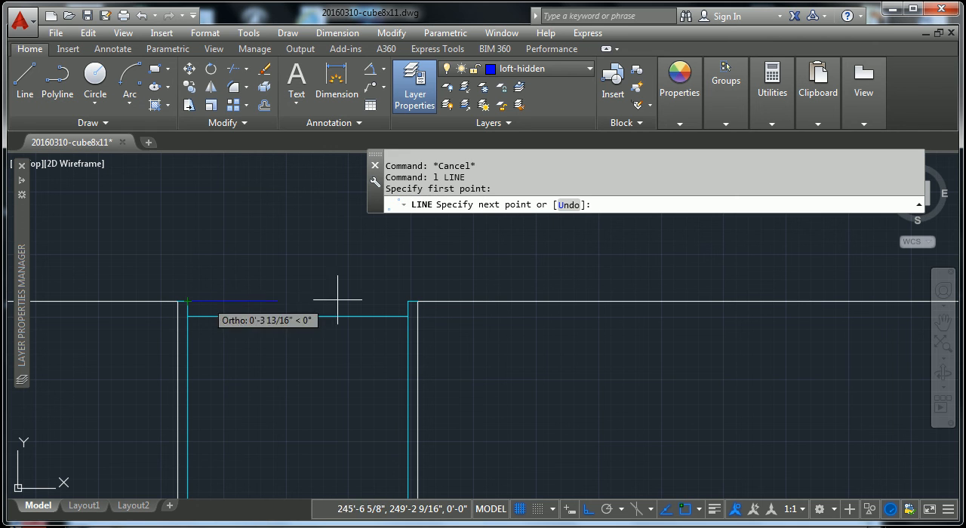
click(408, 301)
key(Escape)
key(Escape)
- Reassign the new roof-line segment across the top-centre window from loft-hidden to its proper layer
scroll(325, 293, down, 2)
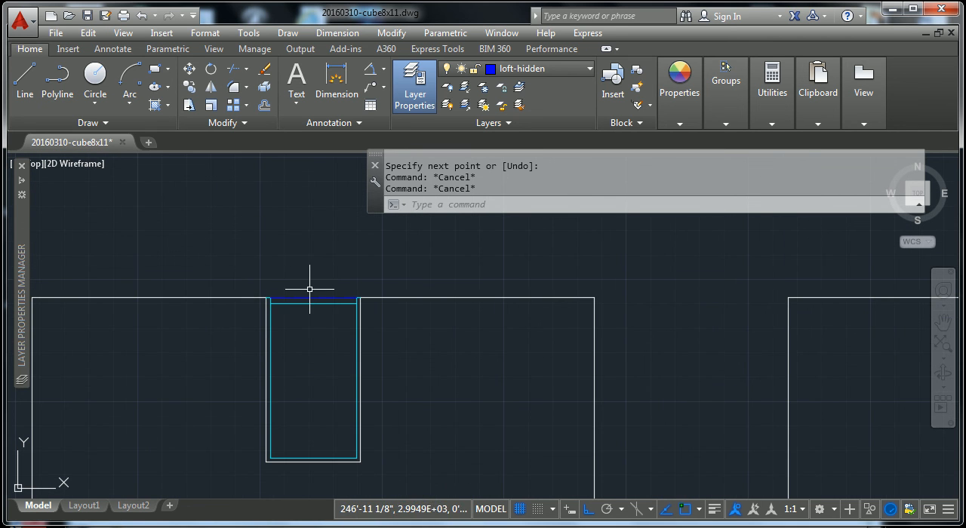
click(314, 298)
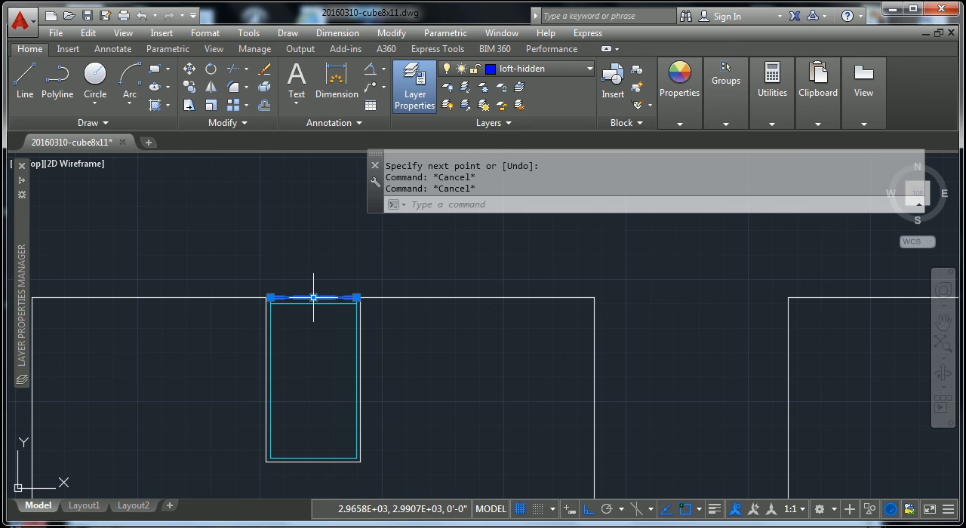
click(590, 69)
click(509, 86)
key(Escape)
key(Escape)
scroll(340, 392, down, 3)
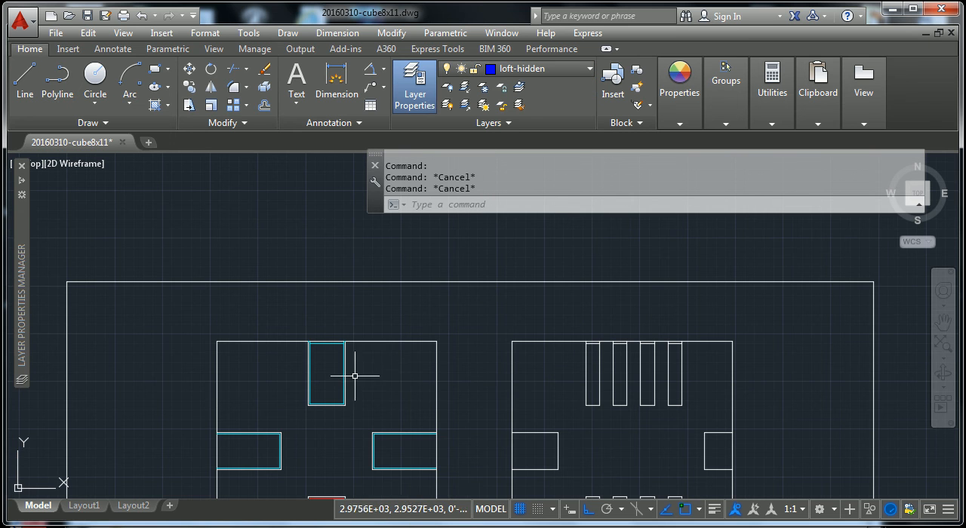
scroll(371, 348, down, 2)
middle_drag(370, 367, 382, 293)
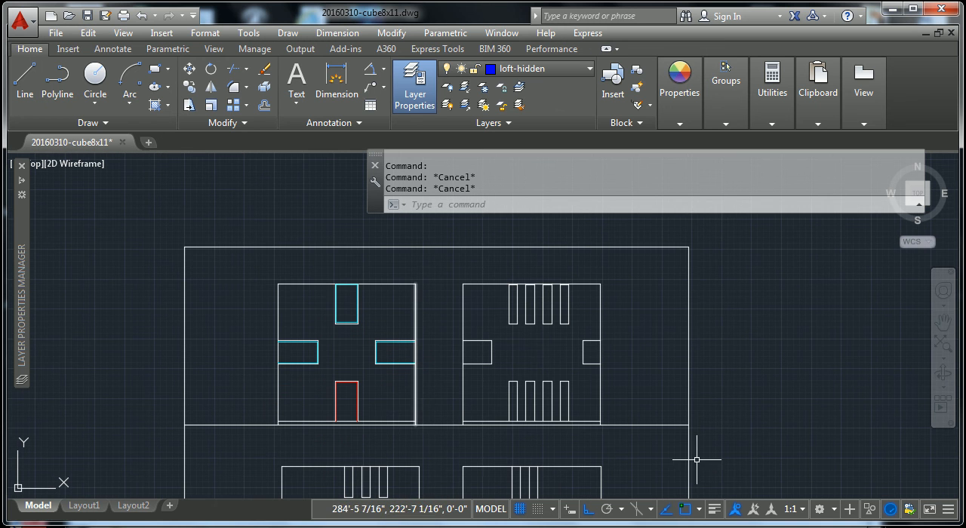